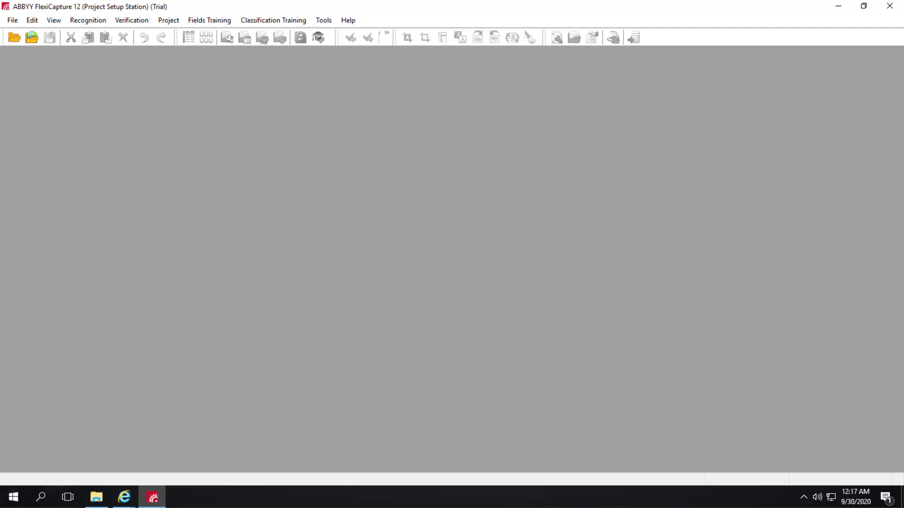
Step: Reopen the DemoDocumentSet project from the File menu's recent projects list
click(13, 20)
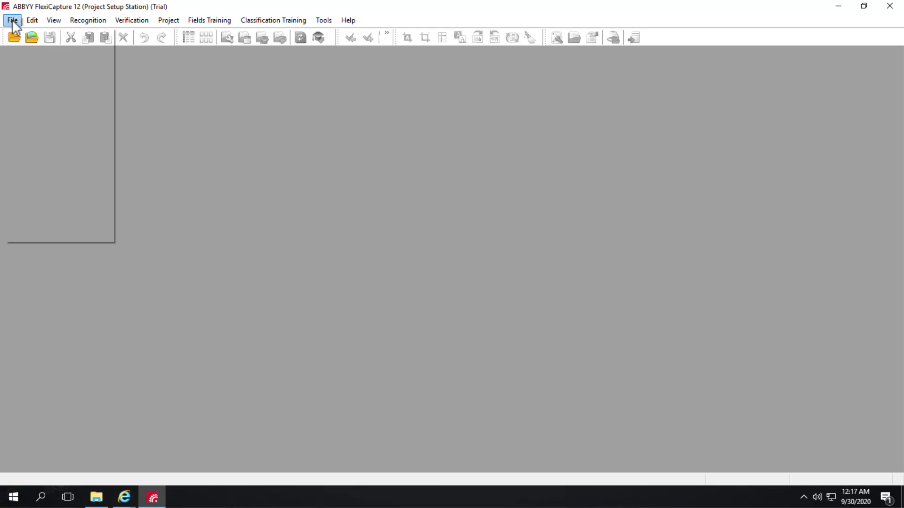
mouse_move(108, 219)
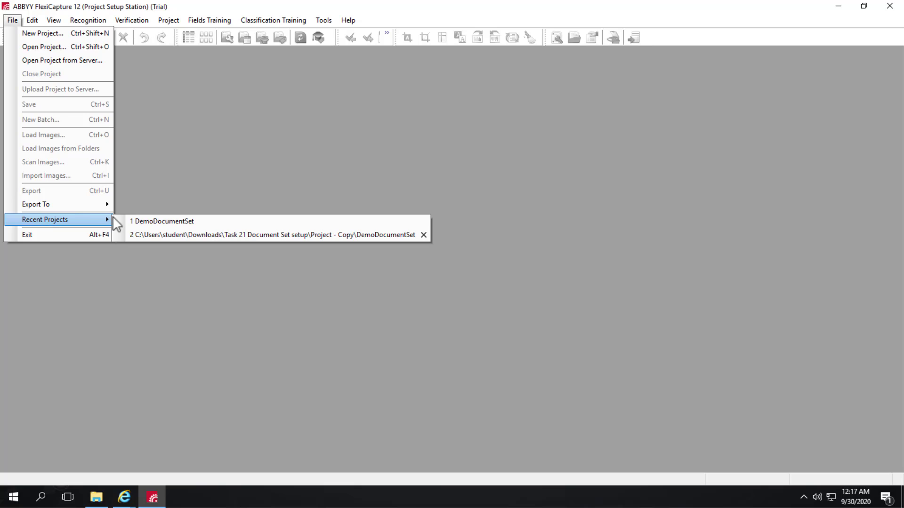
click(148, 220)
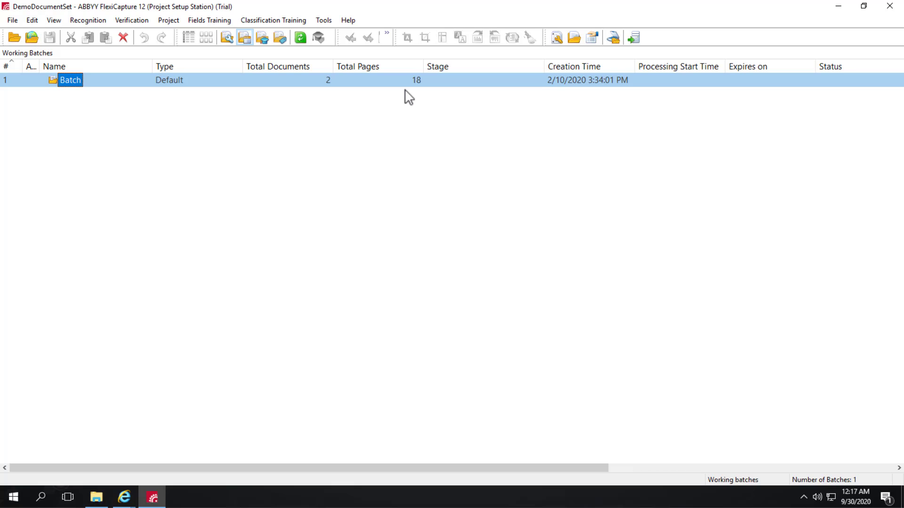
Step: Open the Document Definitions list from the Project menu to see all nine definitions
click(170, 22)
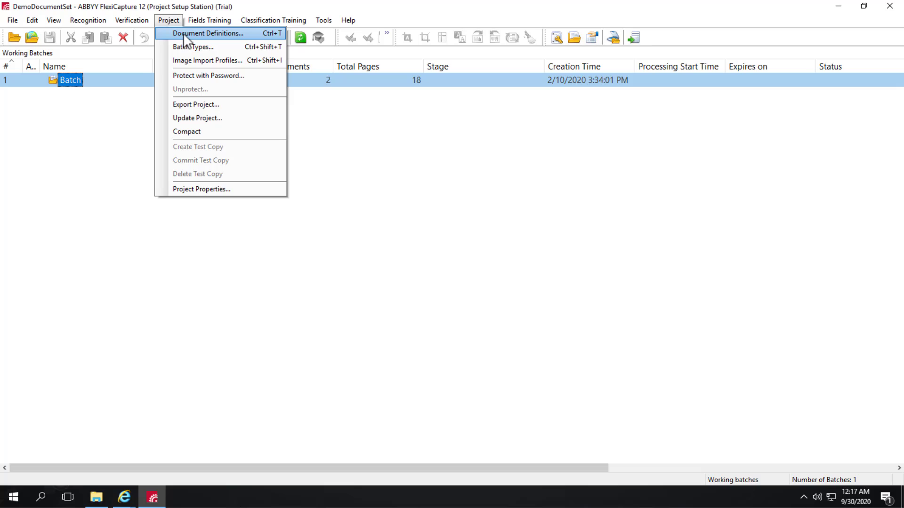
click(184, 34)
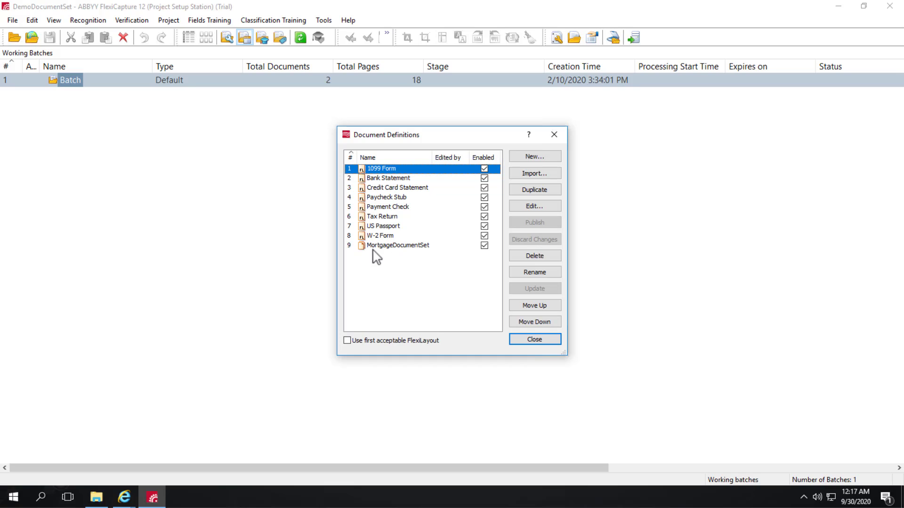
Step: Start a new document set with a summary section, 1099 Form and Bank Statement
click(530, 156)
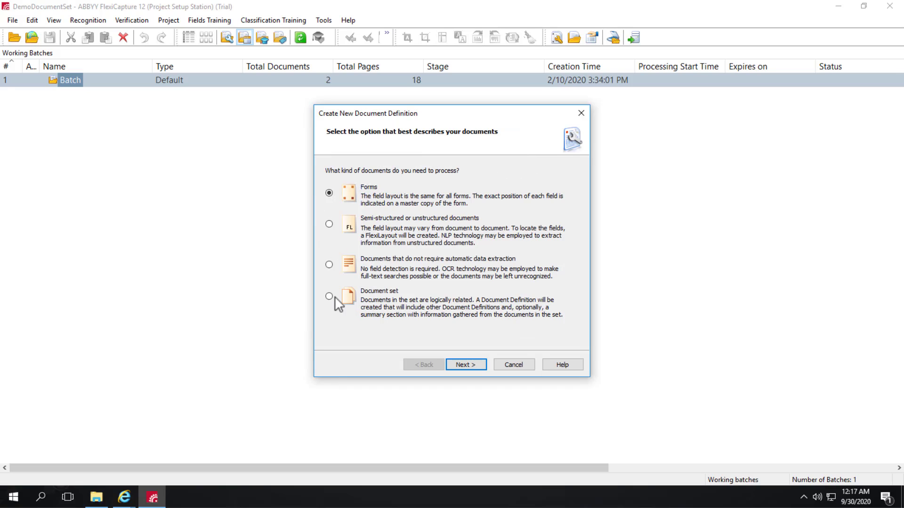
click(328, 296)
click(478, 366)
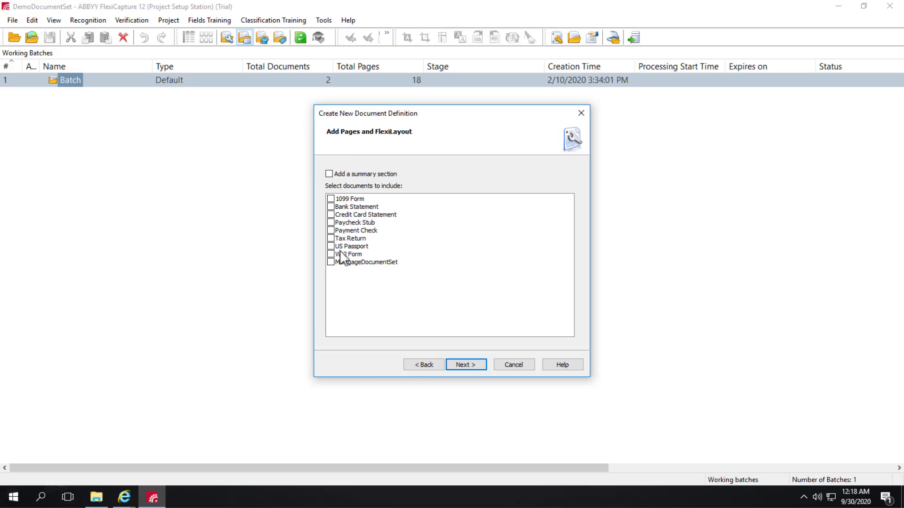
click(331, 199)
click(329, 173)
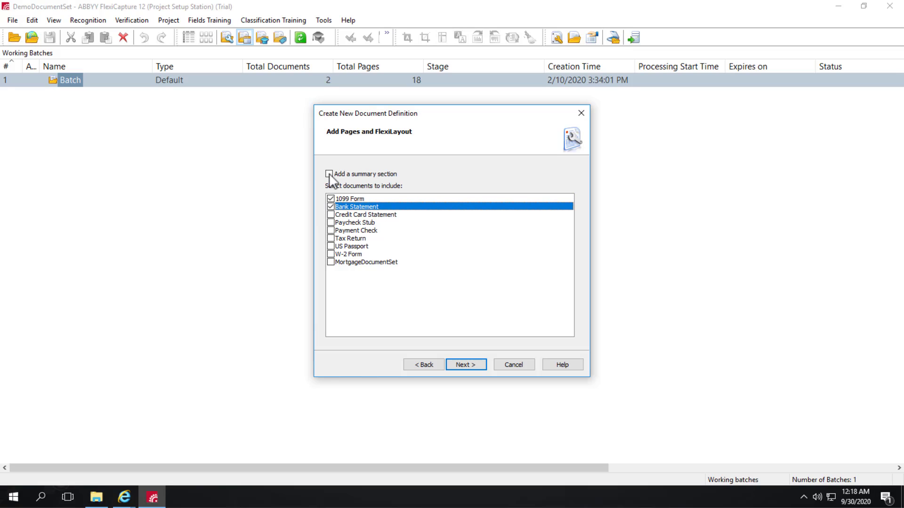
click(330, 206)
Step: Step forward and back in the wizard, cancel it, and select MortgageDocumentSet
click(460, 365)
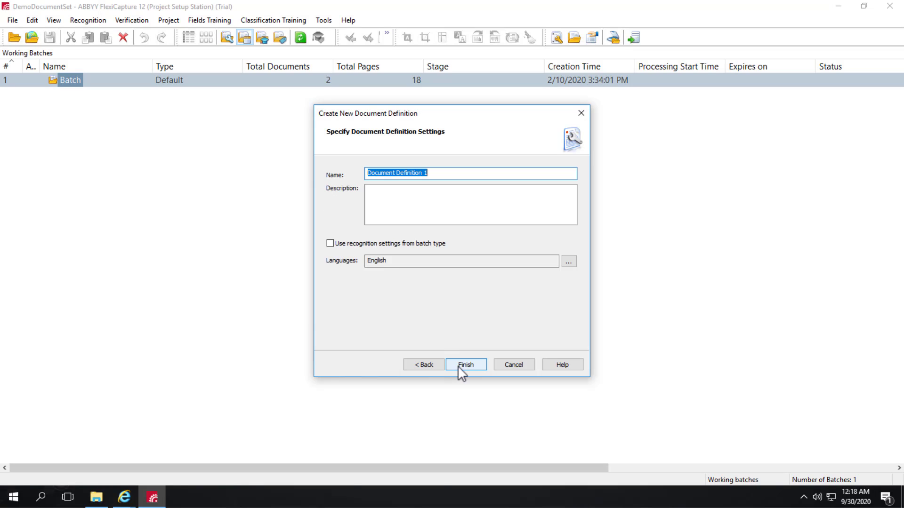
click(417, 362)
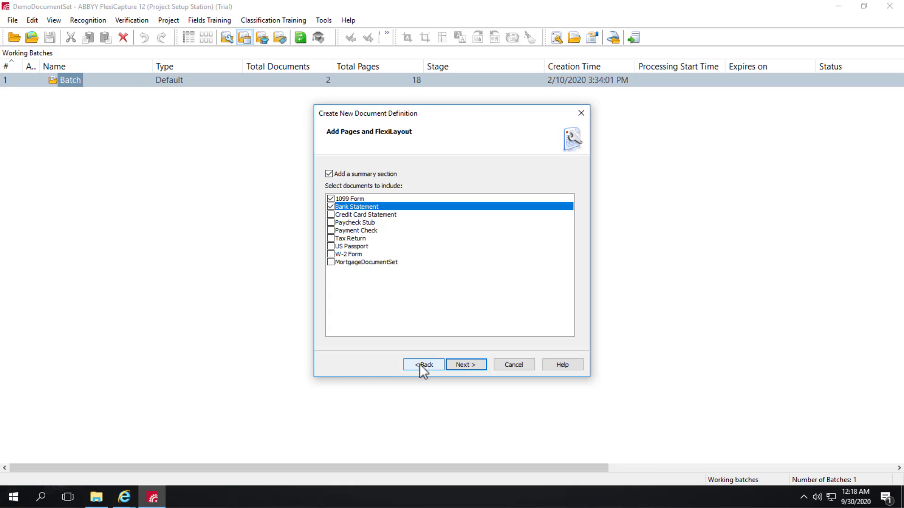
click(513, 365)
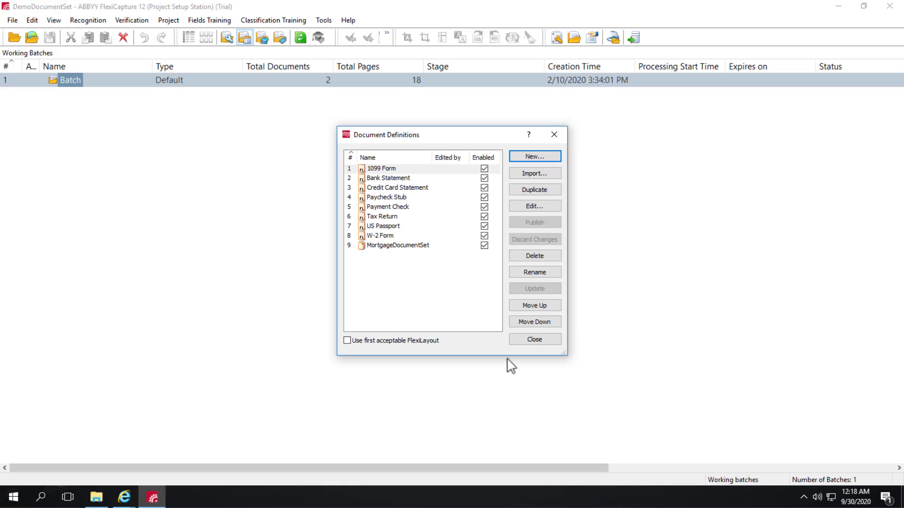
click(397, 248)
Step: Open MortgageDocumentSet in the editor and expand SSN_Group to reveal its three SSN fields
double_click(397, 246)
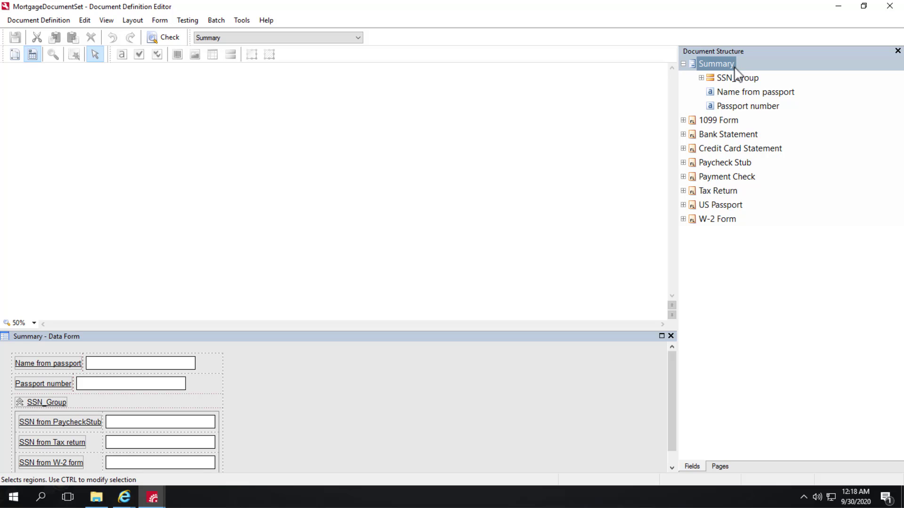
click(700, 78)
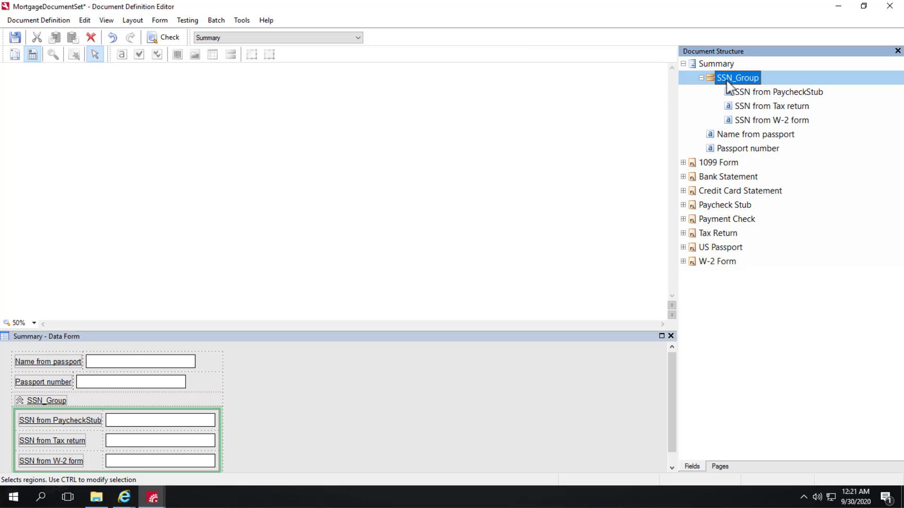
Step: Review SSN_Group's General, Fields and Rules tabs and the Compare SSNs rule's Exact matching settings
double_click(725, 79)
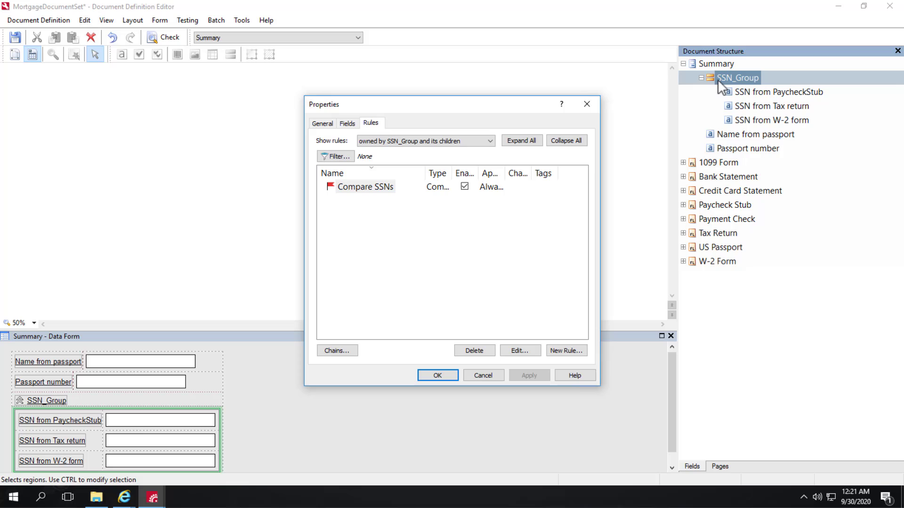
click(323, 124)
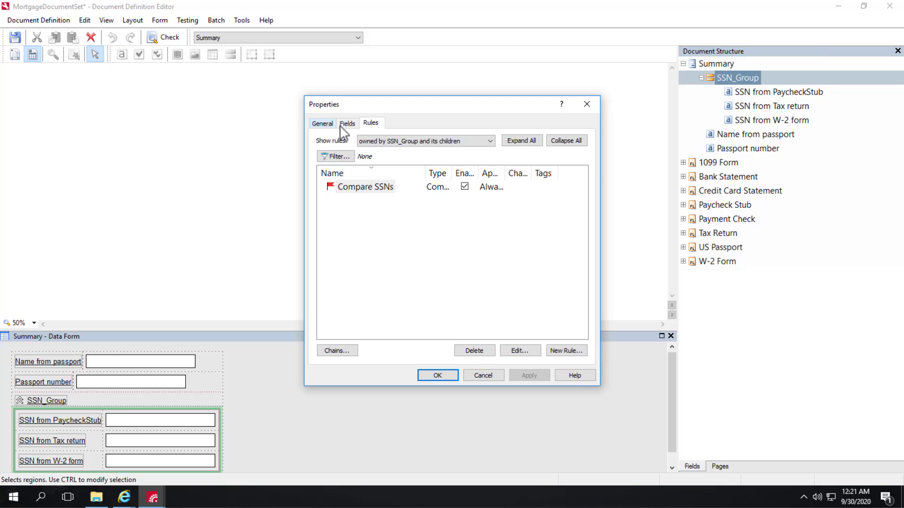
click(349, 124)
click(371, 123)
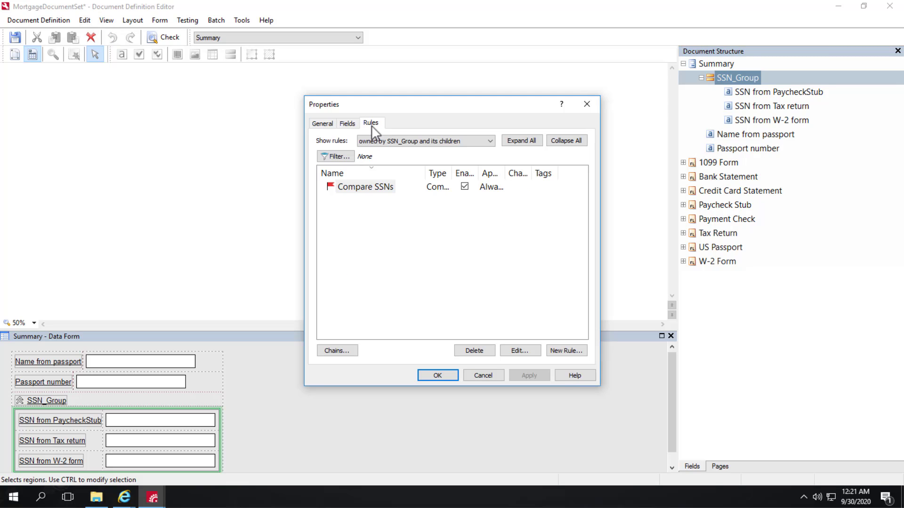
double_click(371, 189)
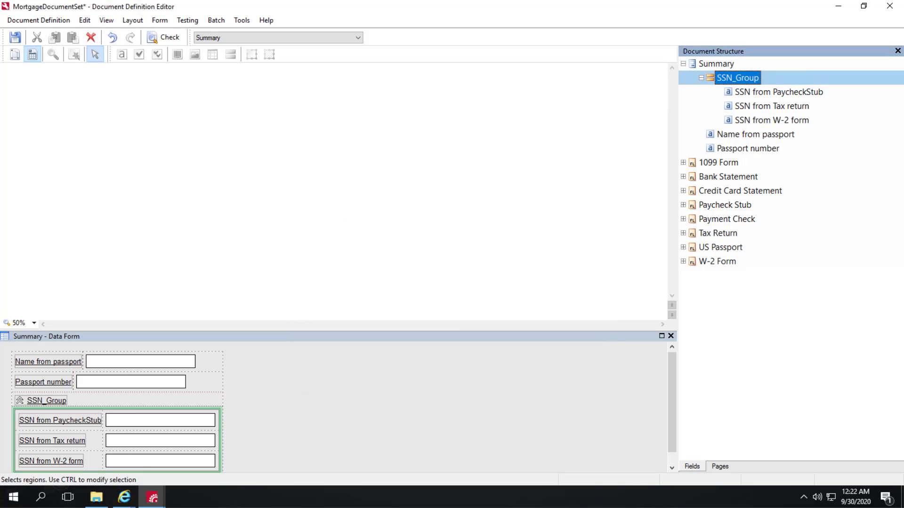
Step: Align the Passport number box under Name from passport and test-run the summary form
click(131, 381)
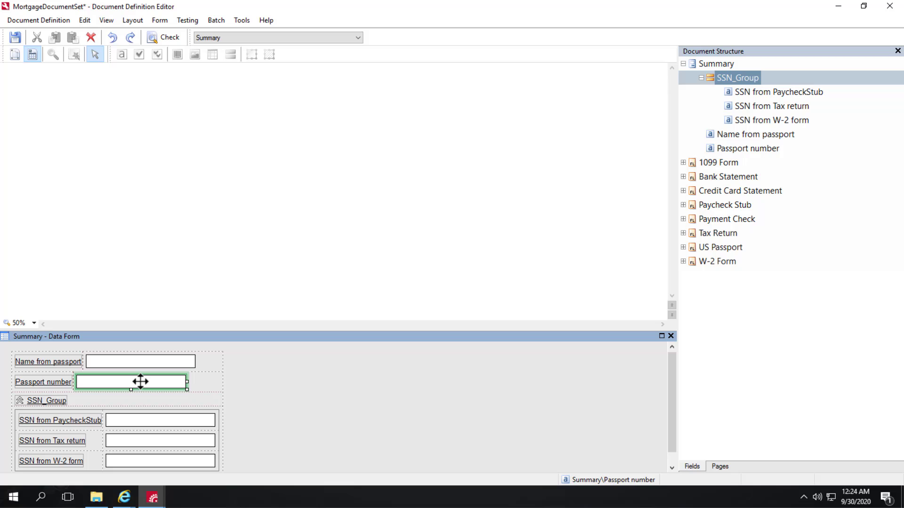
drag(161, 382, 170, 382)
click(188, 22)
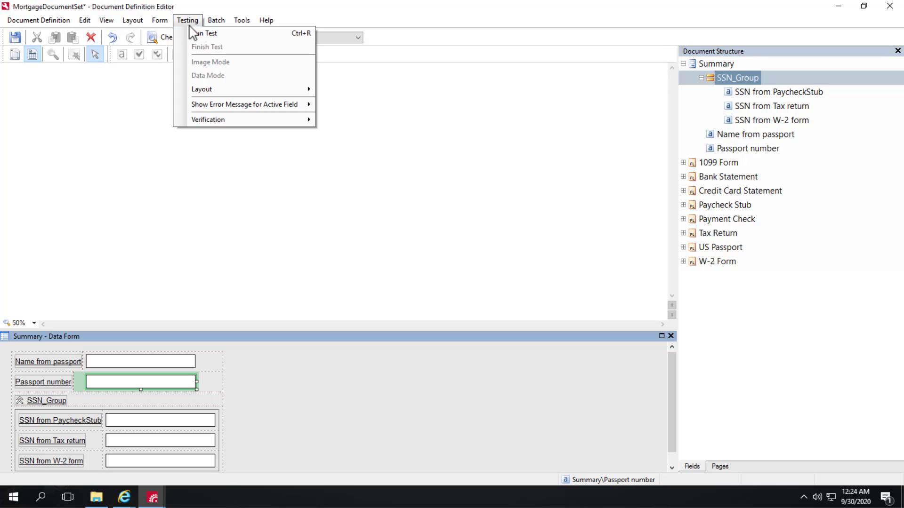
click(193, 32)
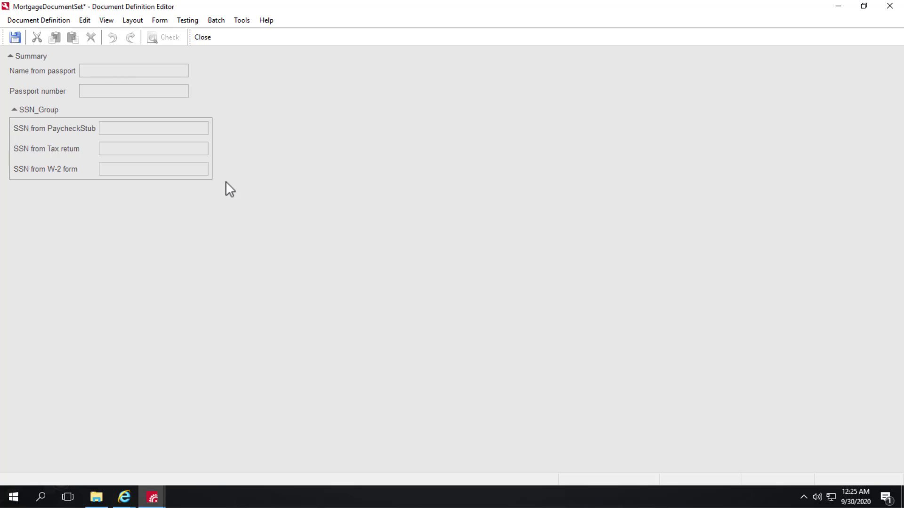
click(203, 38)
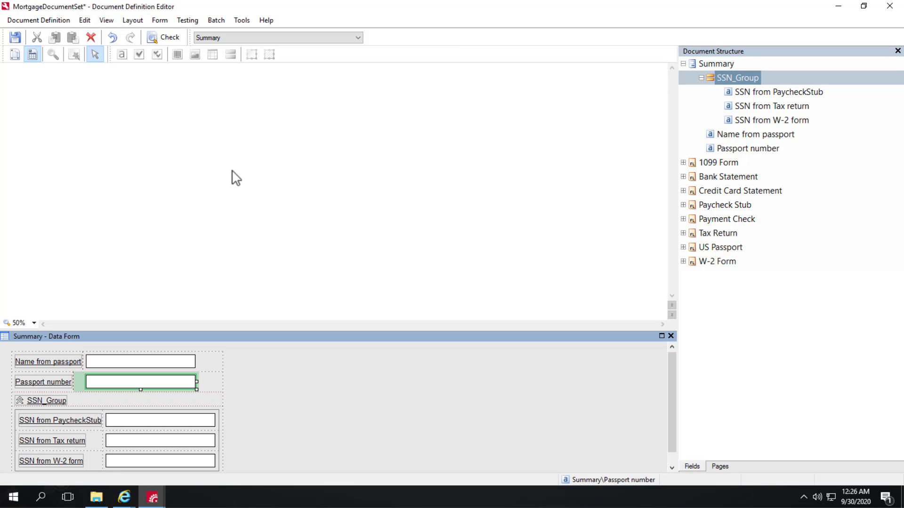
click(56, 22)
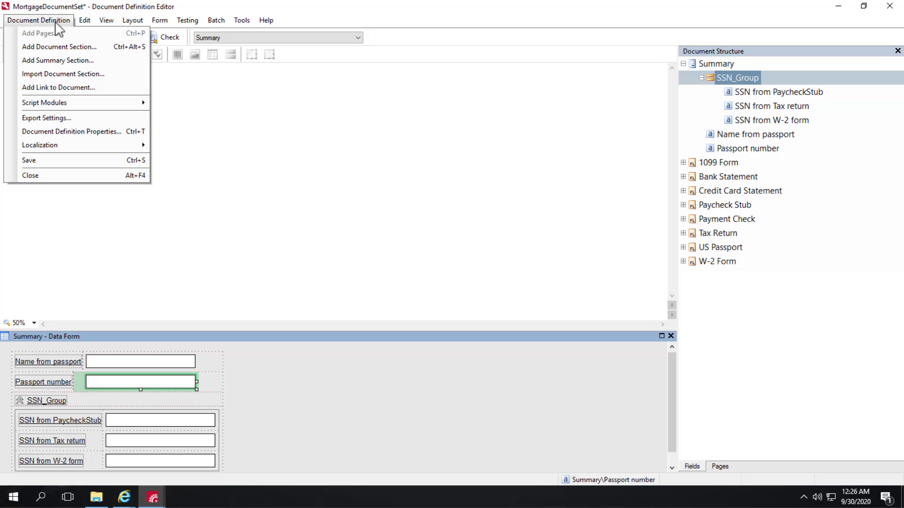
Step: Inspect the existing Export to data files destination in the export settings without changes
click(74, 119)
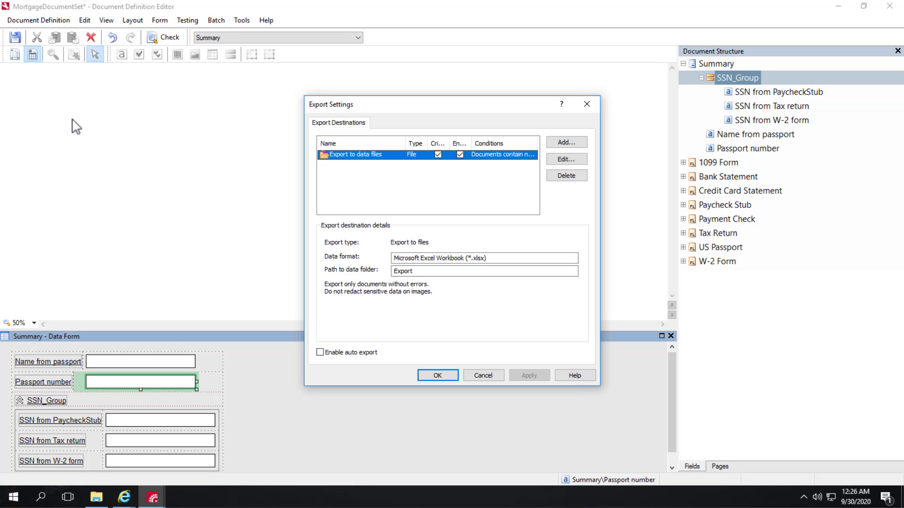
double_click(369, 157)
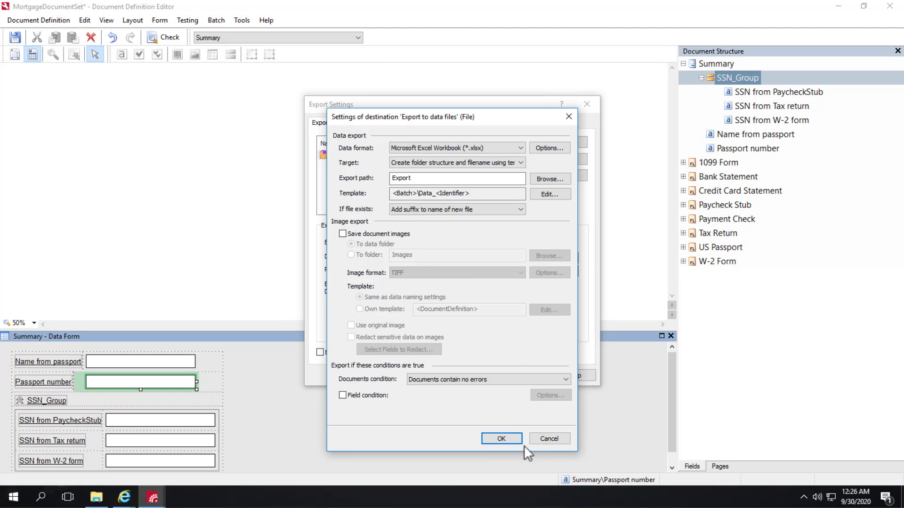
click(546, 438)
Step: Add an Export to image files destination that exports documents regardless of errors
click(565, 142)
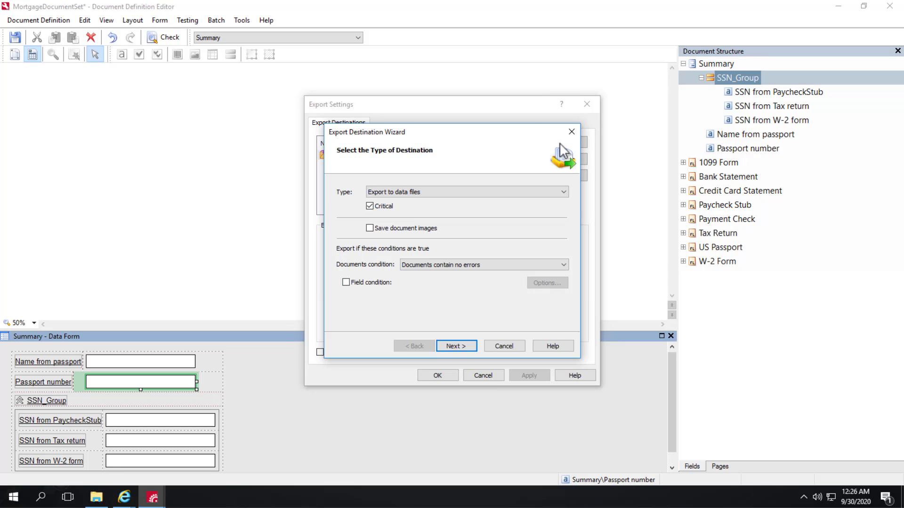
click(504, 191)
click(414, 217)
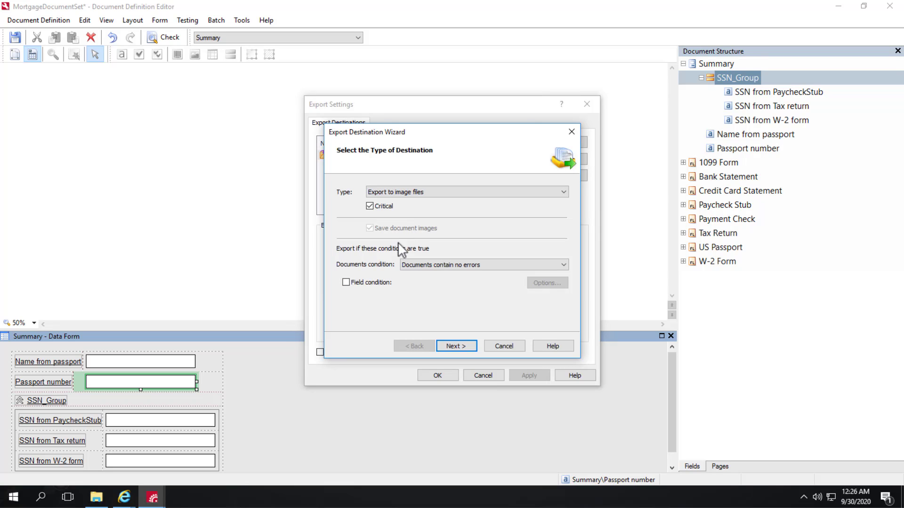
click(477, 264)
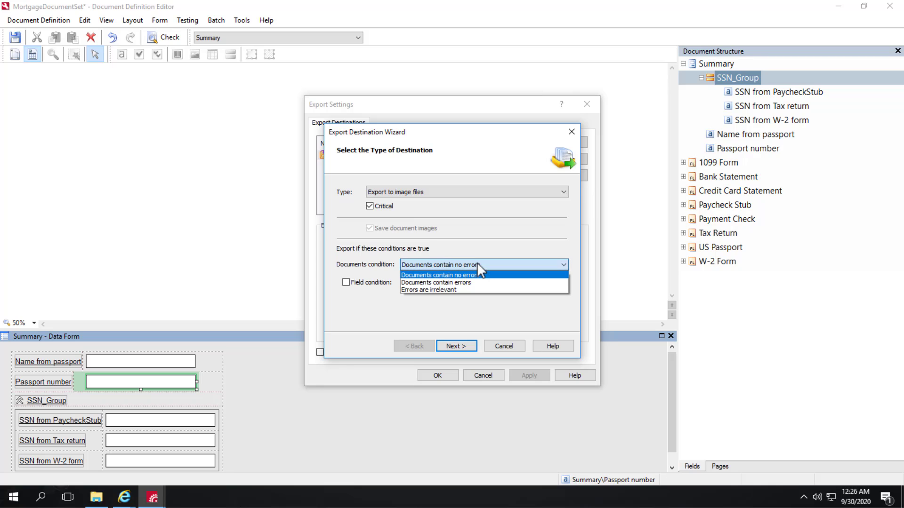
click(445, 289)
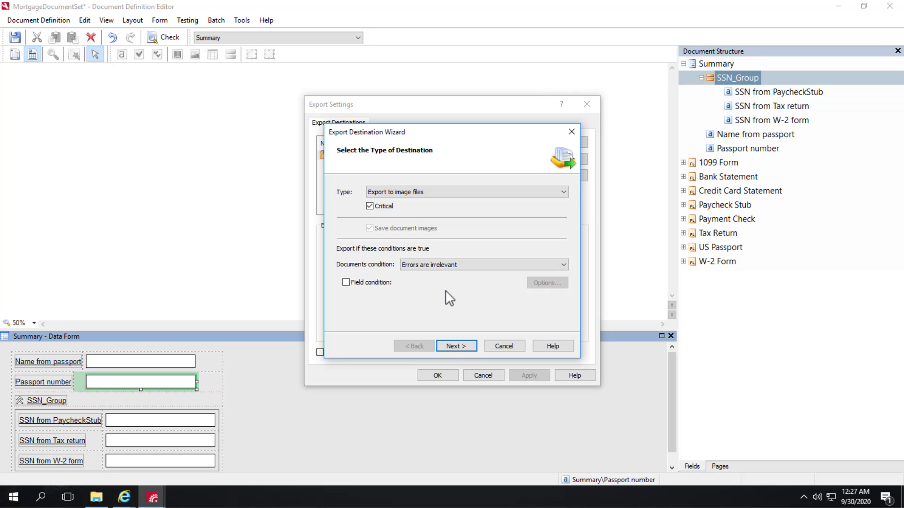
click(455, 346)
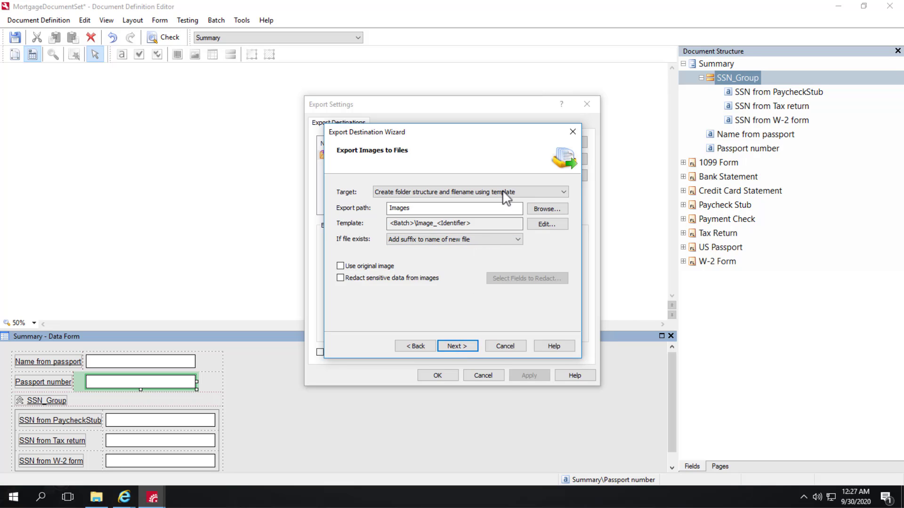
Step: Set the image file type to PDF and name the destination 'All Document Set Images'
click(456, 346)
click(424, 189)
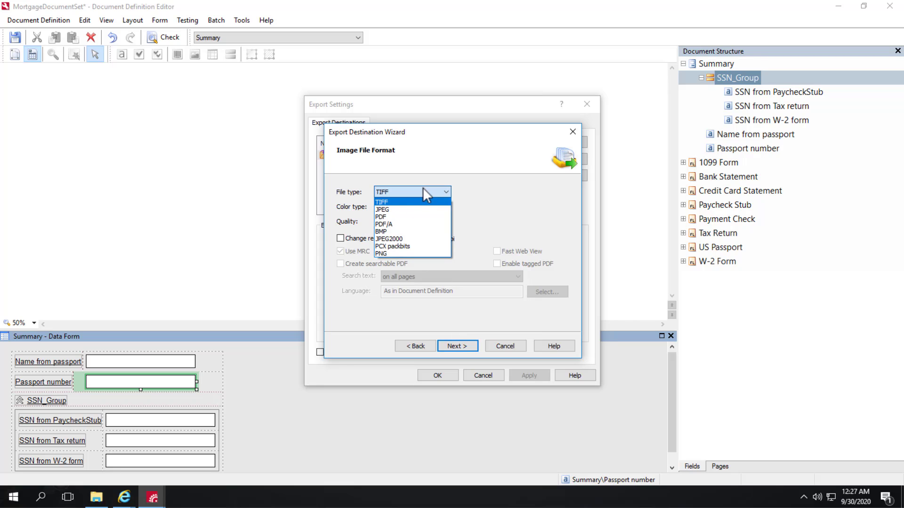
click(426, 217)
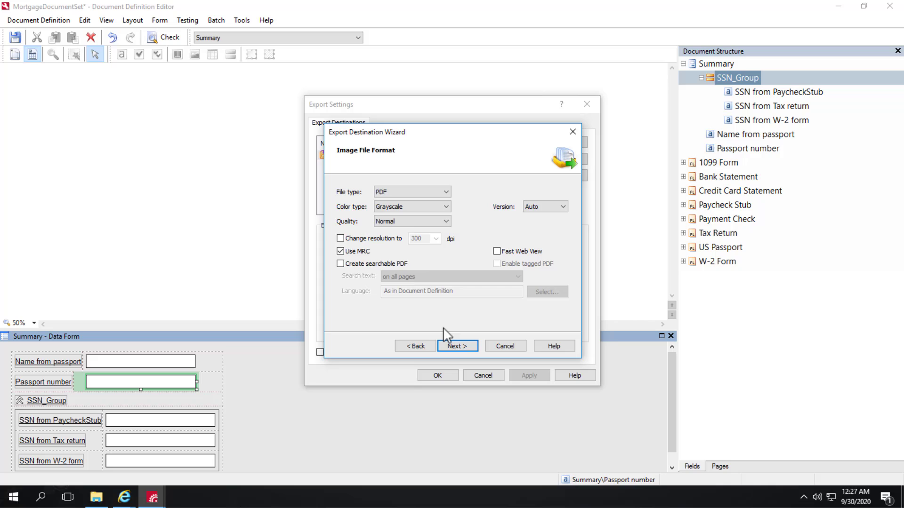
click(451, 345)
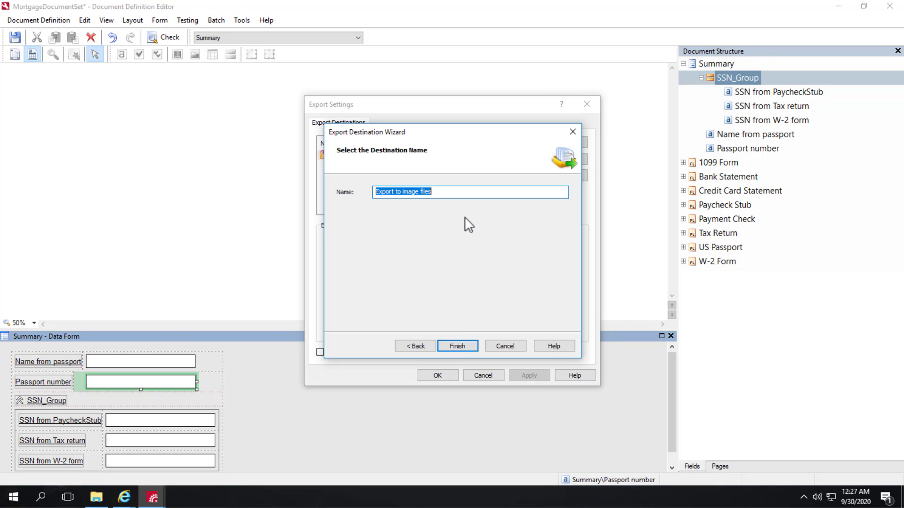
text(A)
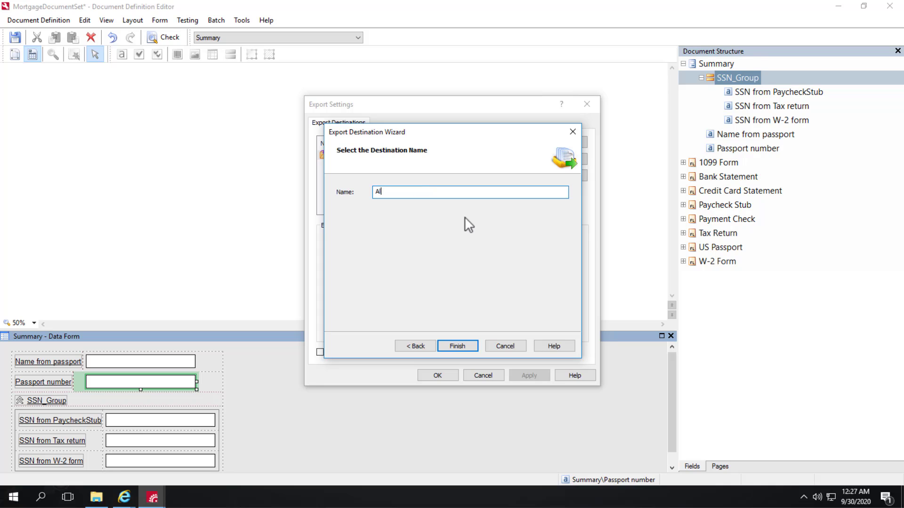
text(ll Document Set Images)
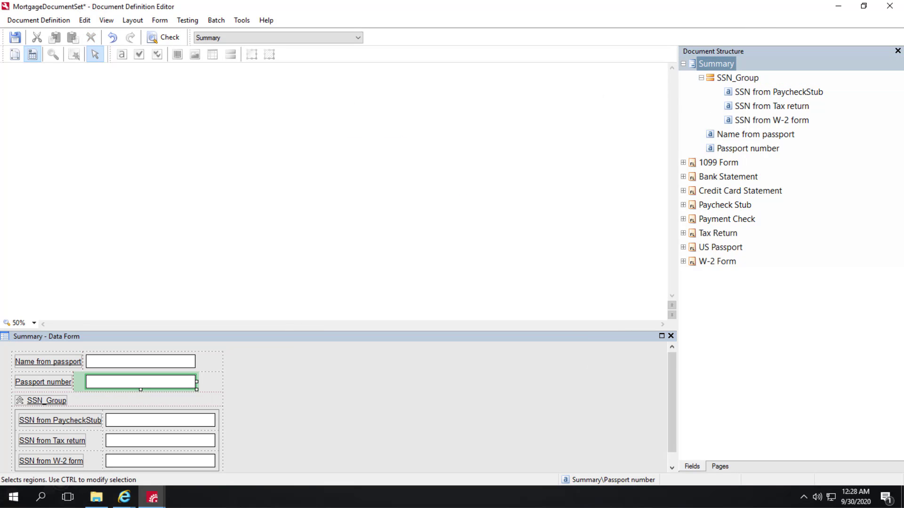
right_click(731, 66)
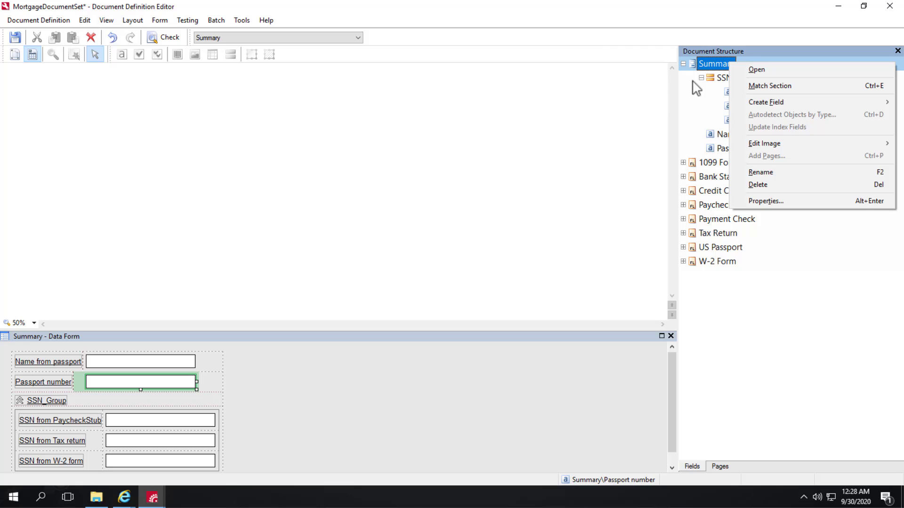
click(757, 289)
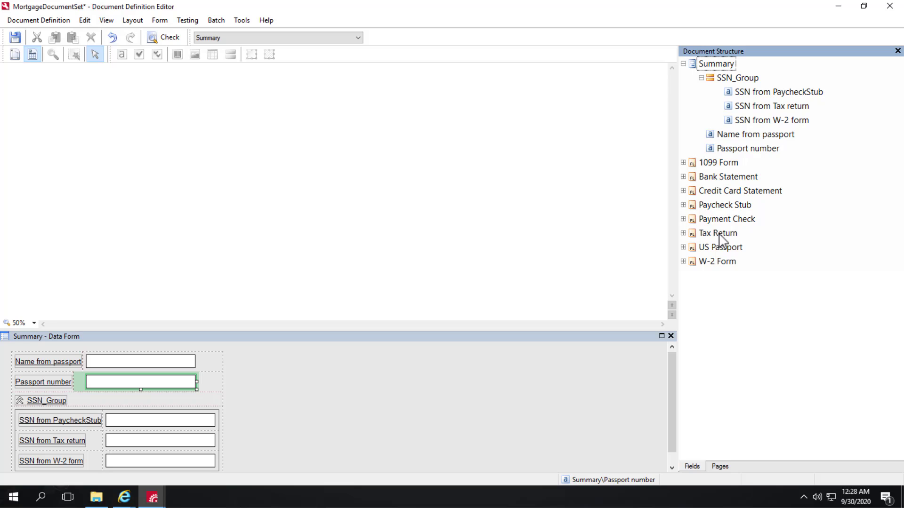
right_click(714, 67)
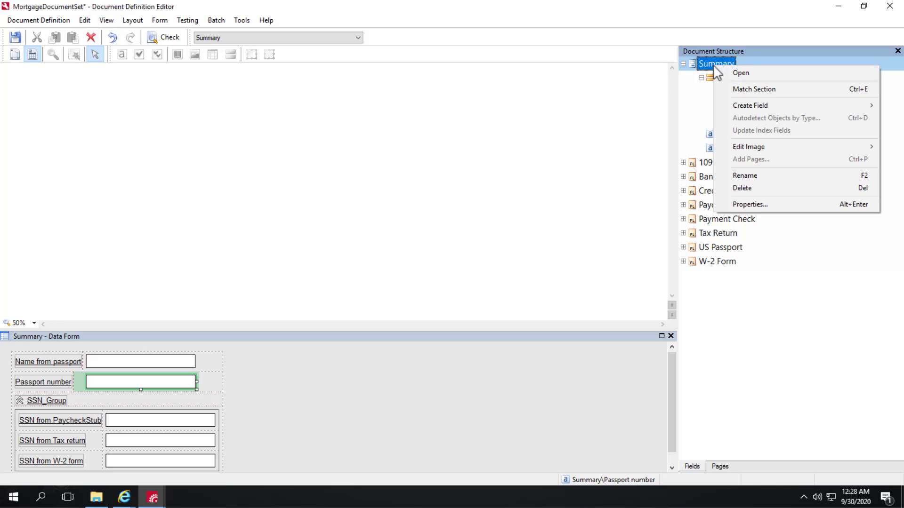
mouse_move(773, 106)
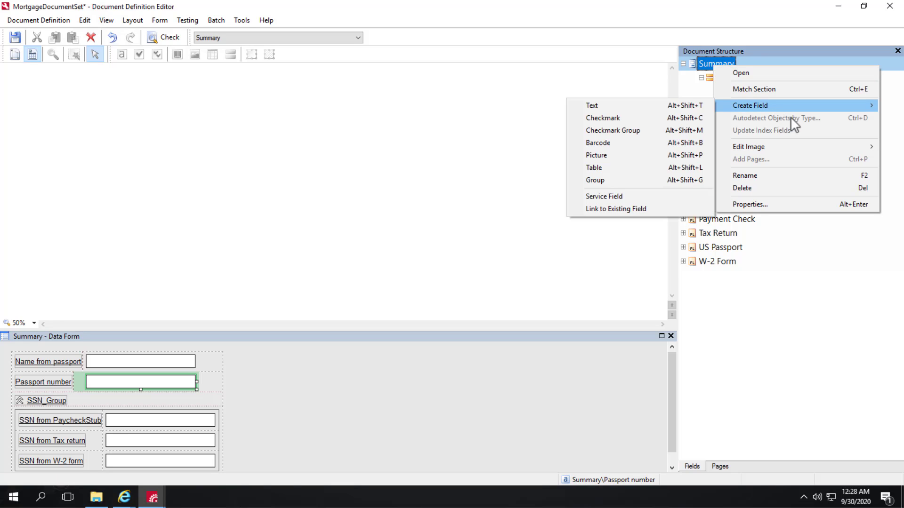
click(623, 212)
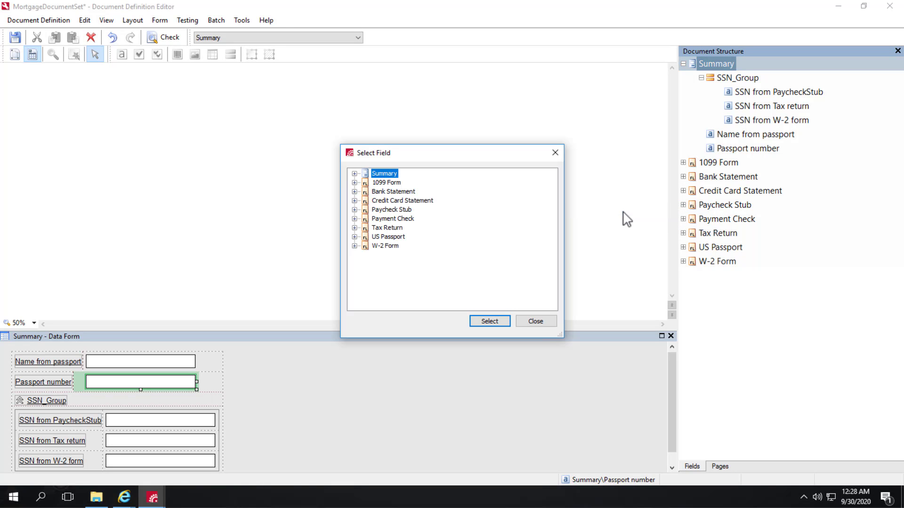
click(354, 210)
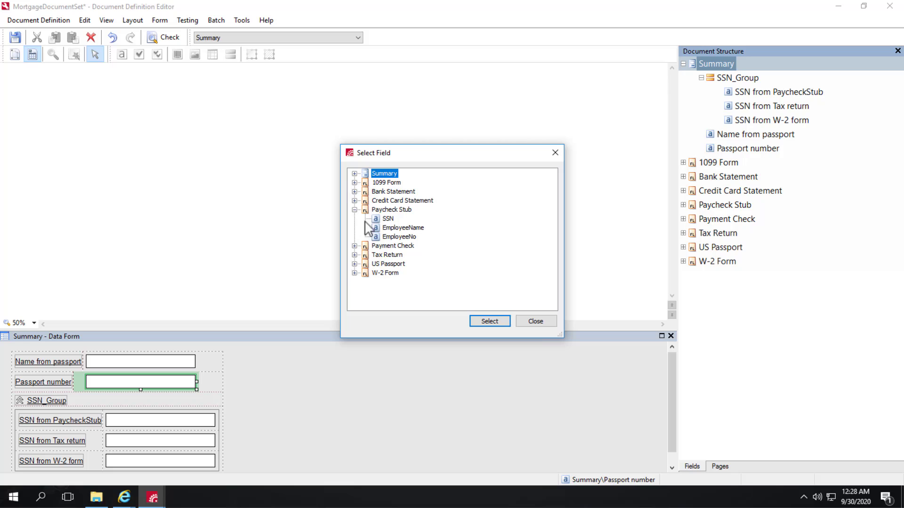
click(354, 246)
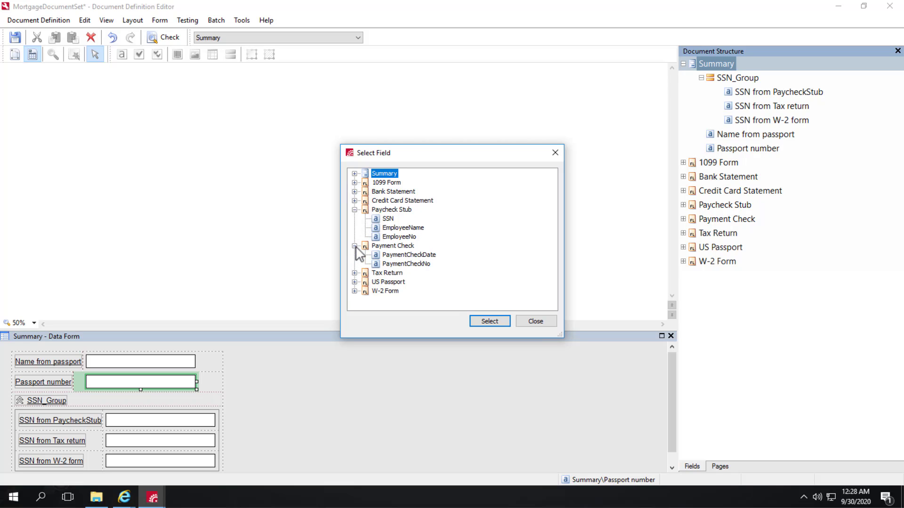
click(354, 273)
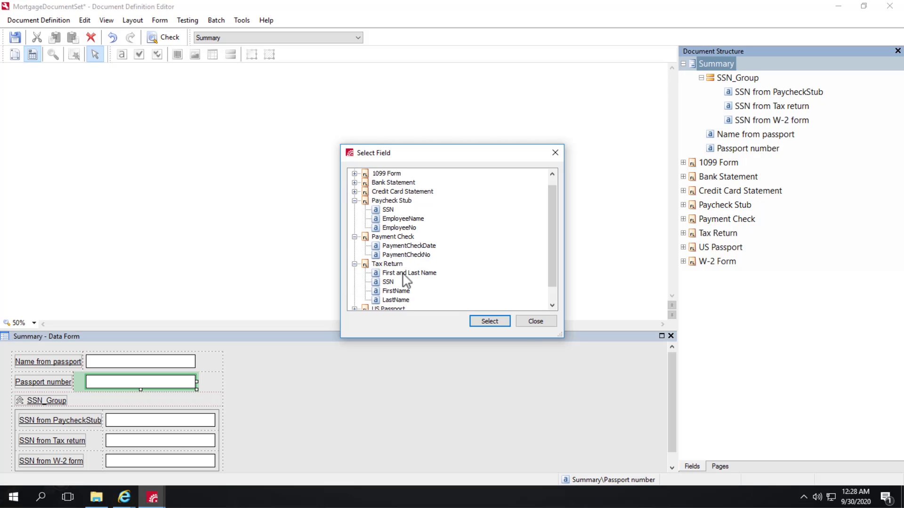
click(537, 322)
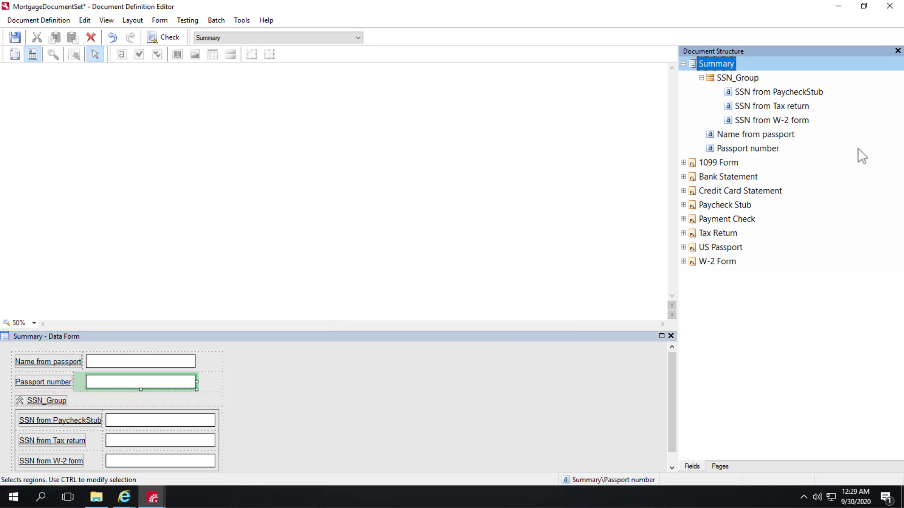
Step: Close the MortgageDocumentSet editor without saving and open the Paycheck Stub definition
click(889, 5)
click(453, 275)
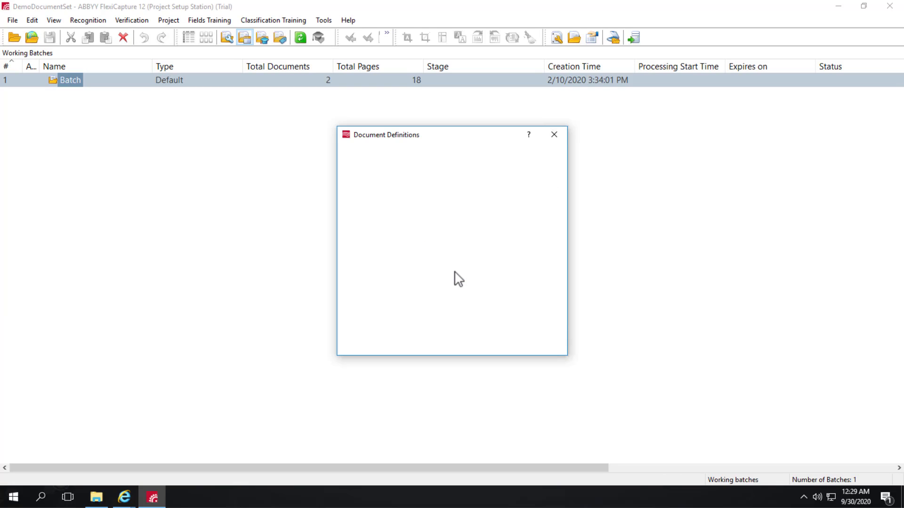
double_click(392, 197)
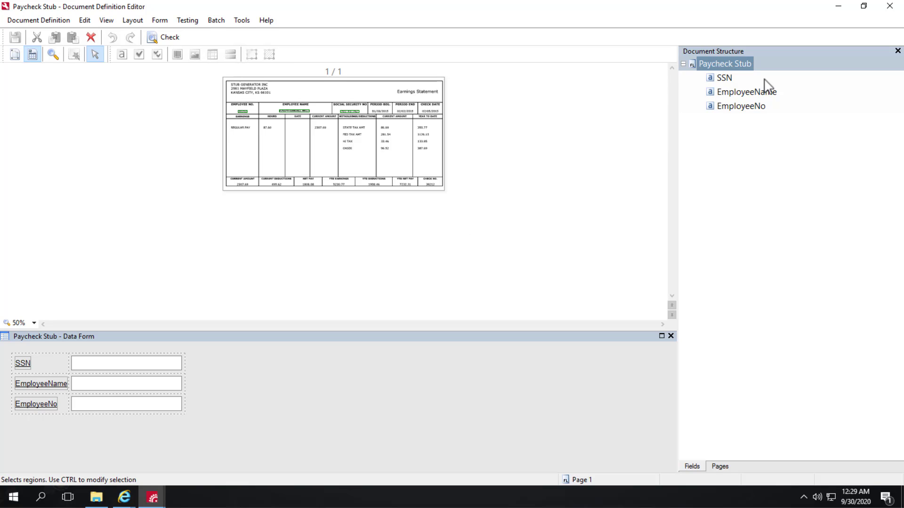
Step: Review the SSN field's General properties without changes and activate the data form
double_click(726, 77)
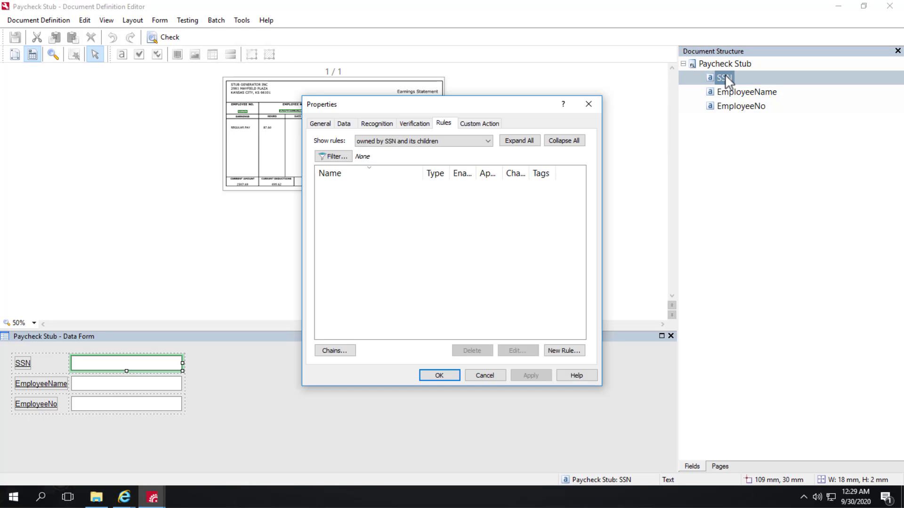
click(320, 123)
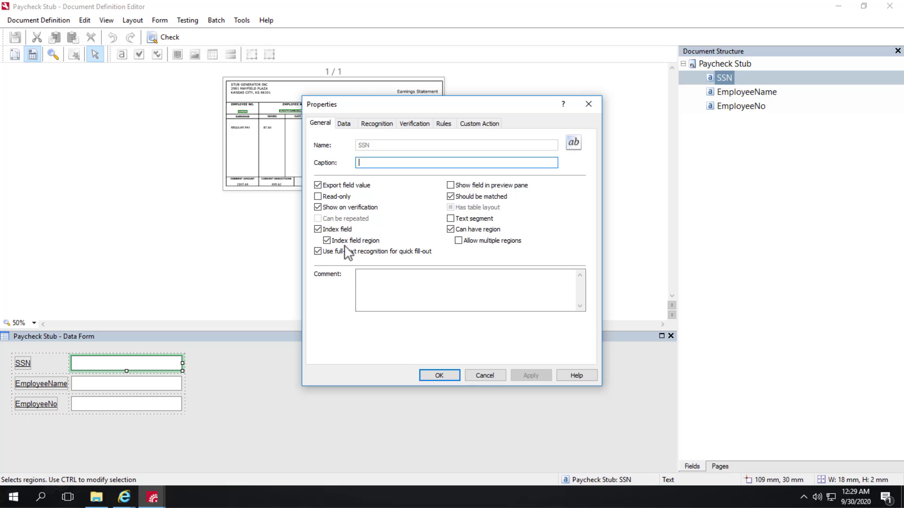
click(490, 375)
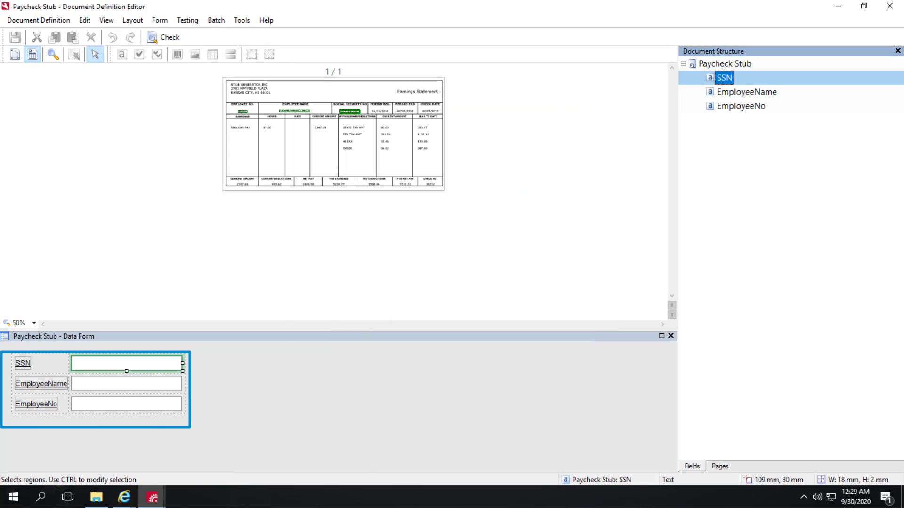
click(329, 424)
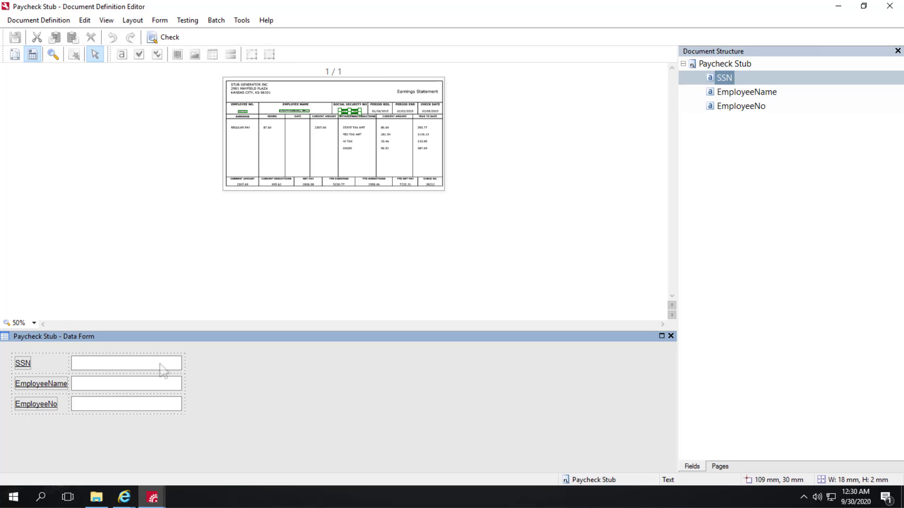
Step: Add a field picture beneath the Paycheck Stub SSN field on the data form
right_click(136, 366)
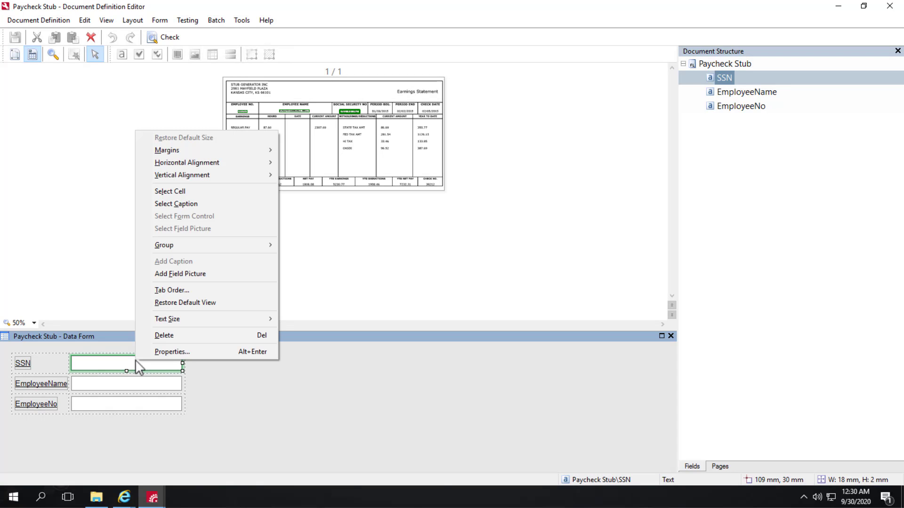
click(186, 271)
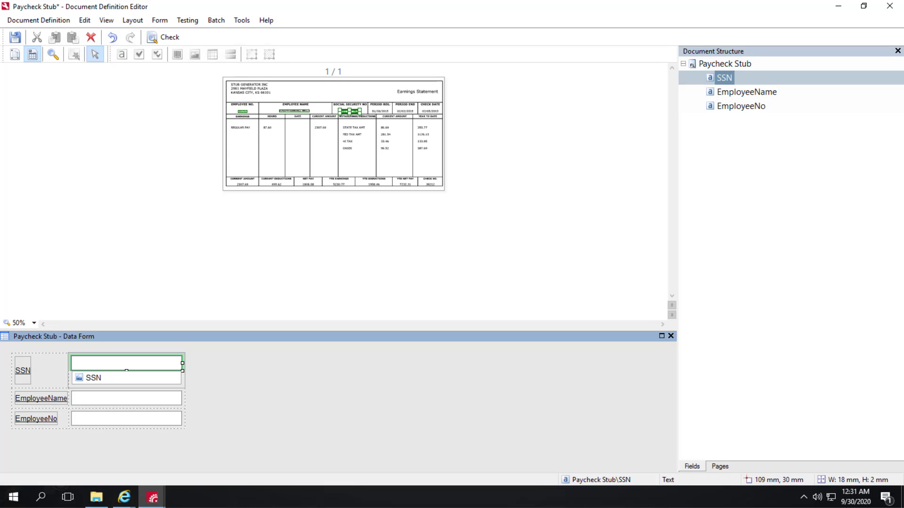
Step: Close the Paycheck Stub editor without saving and close the Document Definitions list
click(889, 6)
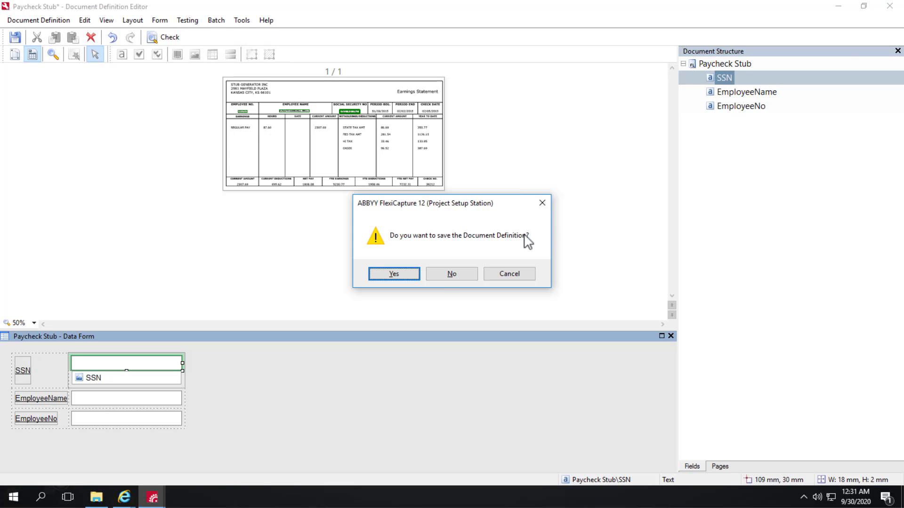
click(445, 273)
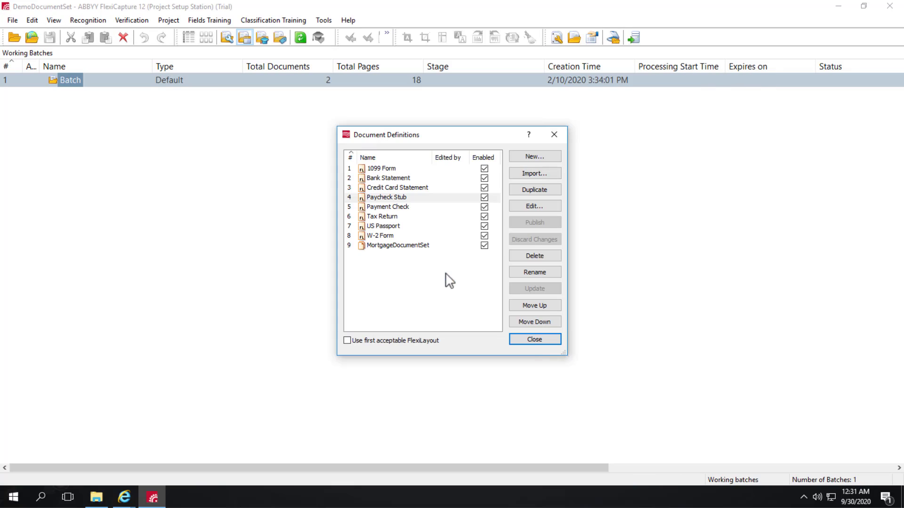
click(538, 339)
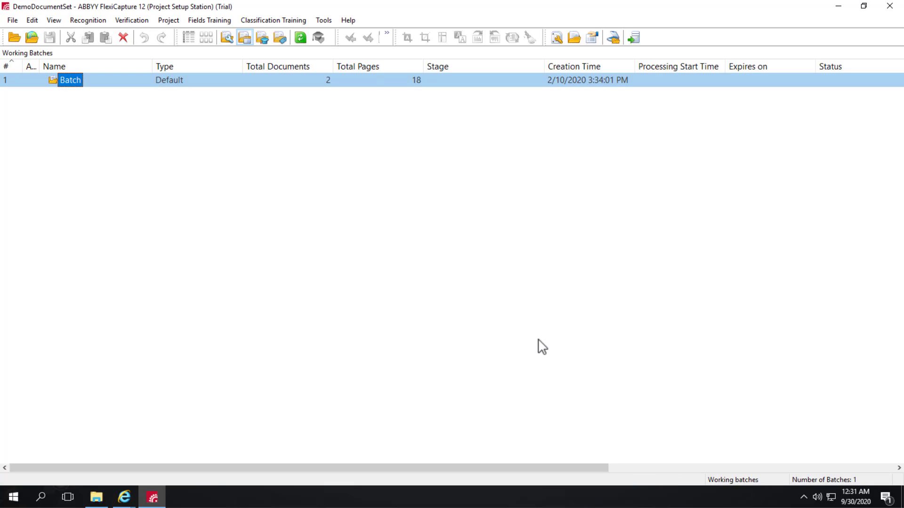
Step: Open the batch, try Thumbnail View, return to Details View and collapse both document sets
double_click(73, 84)
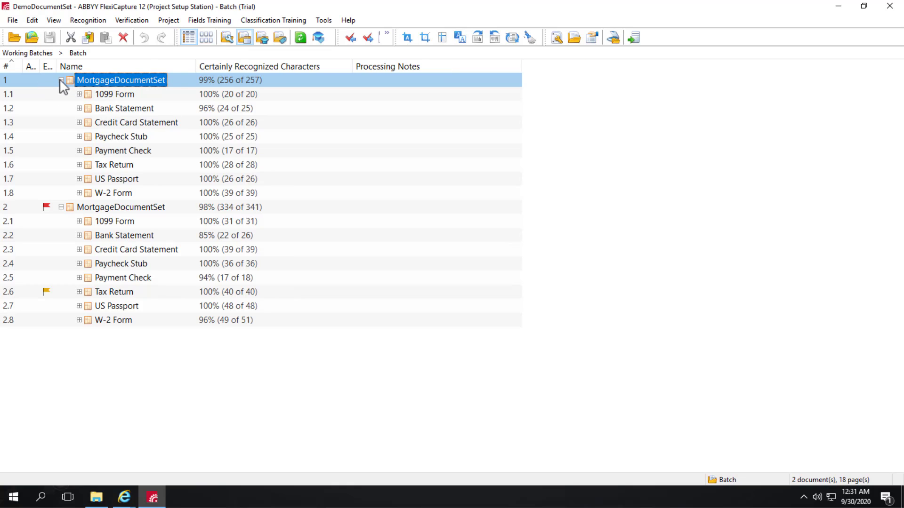
click(61, 80)
click(61, 95)
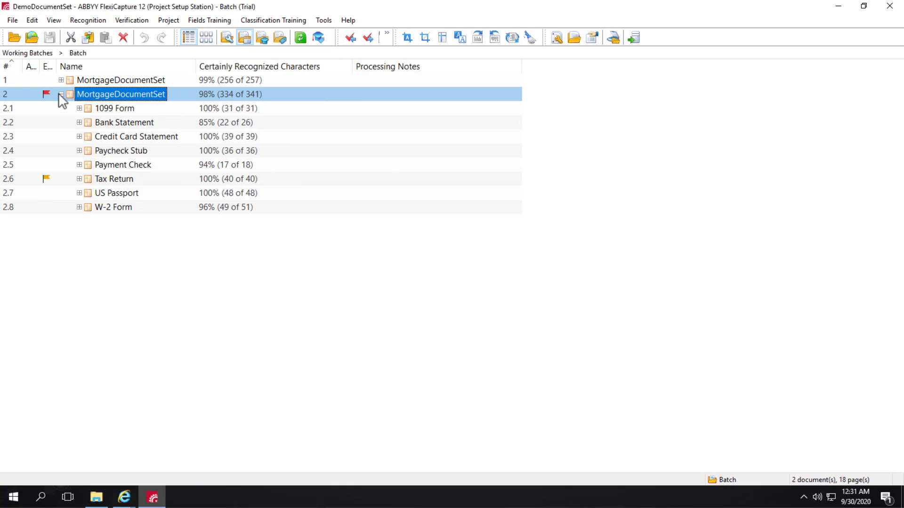
click(61, 95)
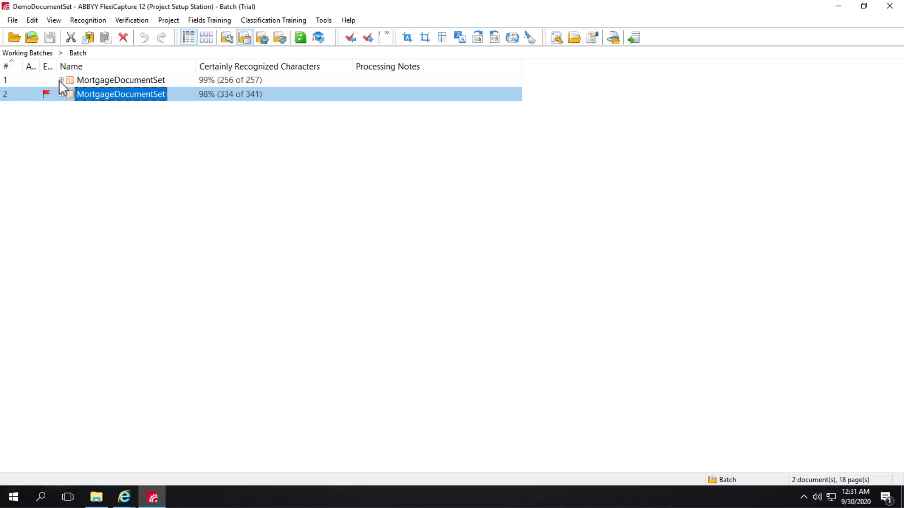
click(61, 80)
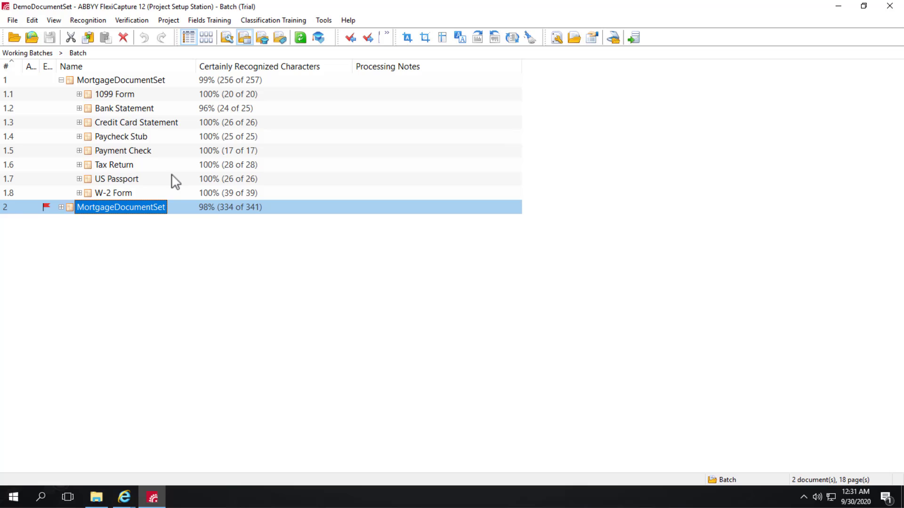
click(208, 38)
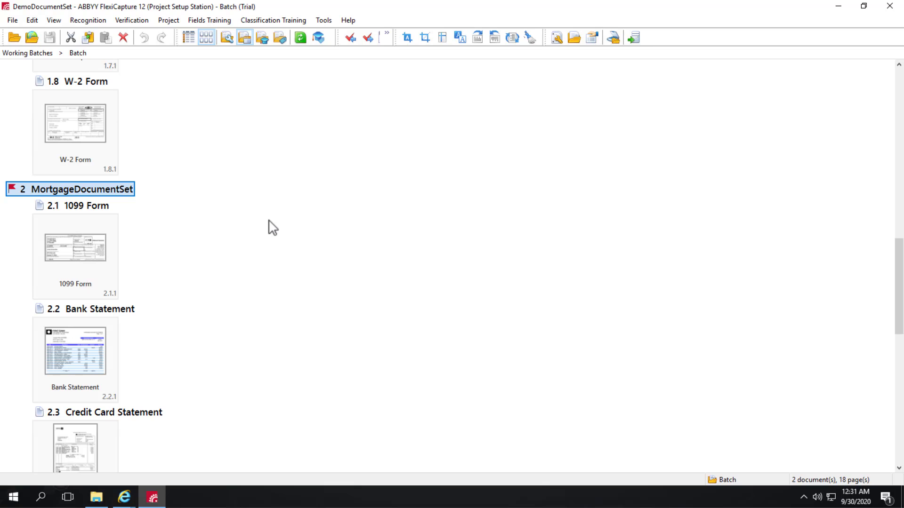
scroll(271, 222, up, 10)
click(188, 38)
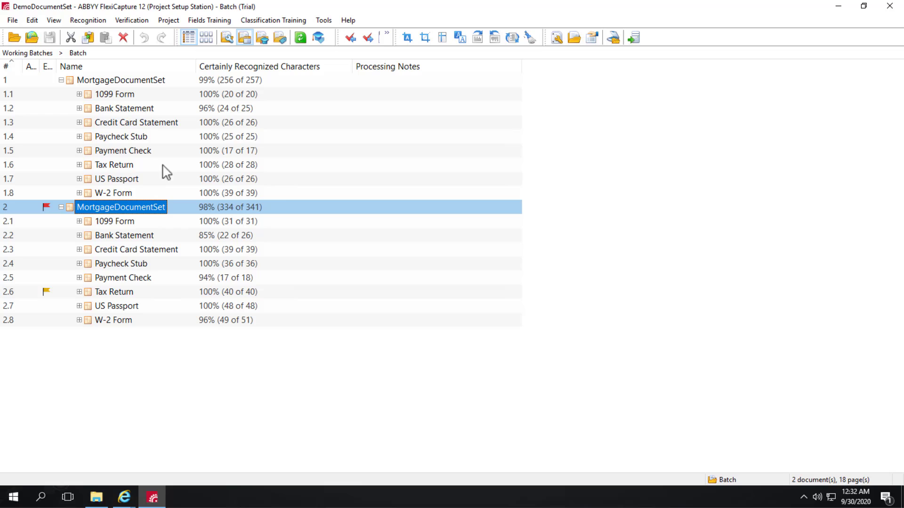
click(61, 207)
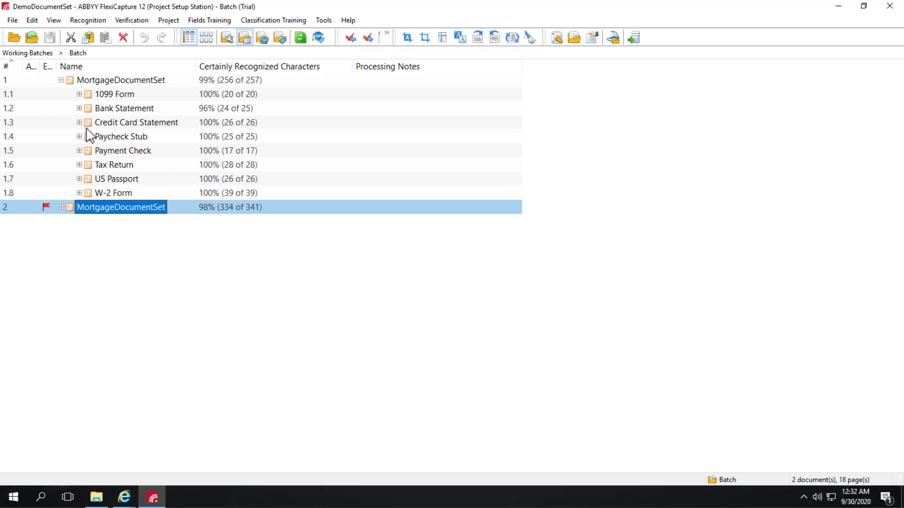
click(61, 80)
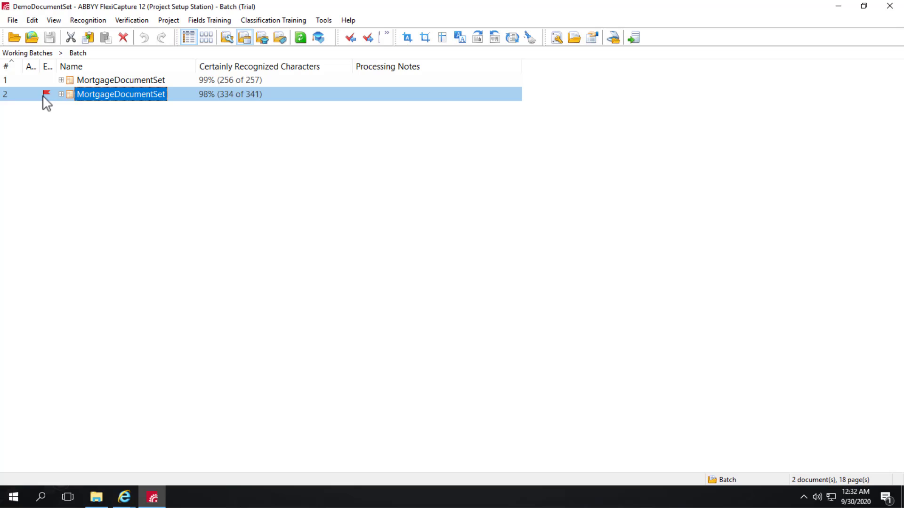
Step: Open MortgageDocumentSet 2 and go to the field behind its Compare SSNs mismatch error
double_click(85, 95)
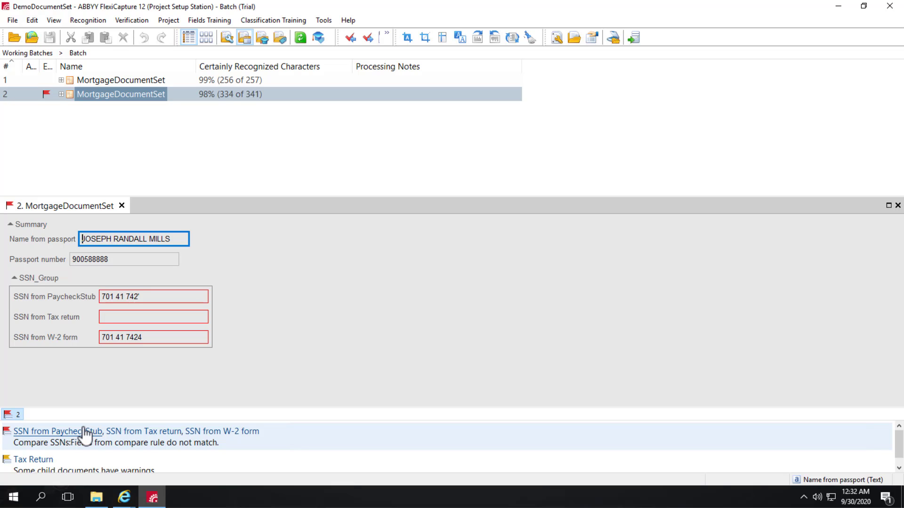
click(88, 438)
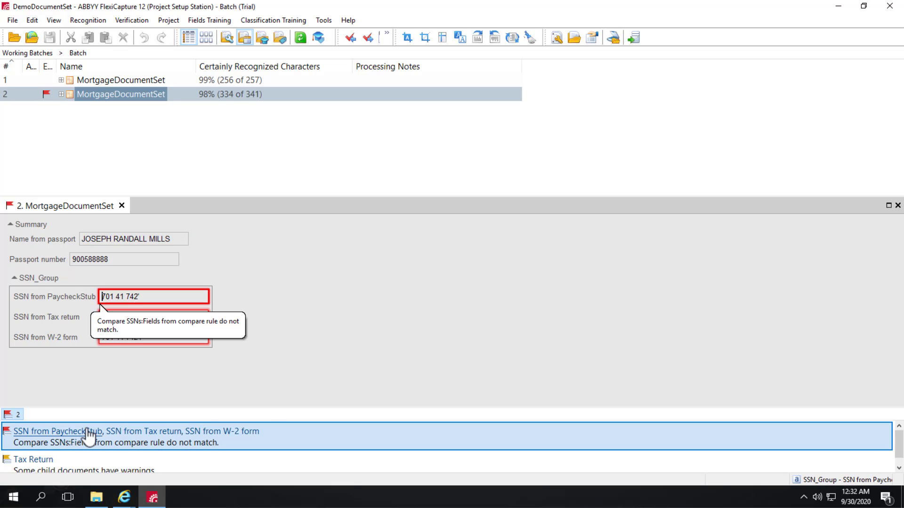
Step: Open the 2.4 Paycheck Stub and zoom its image to 400%, then back to 100%
double_click(148, 296)
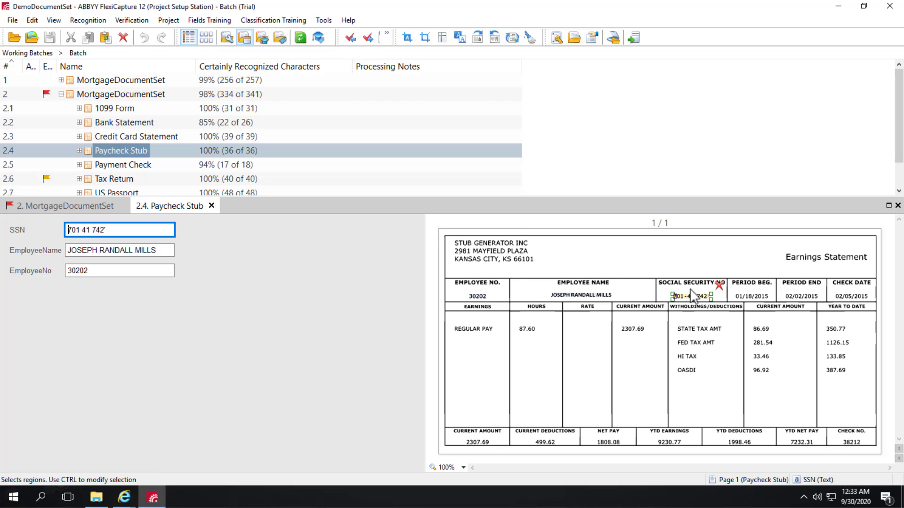
click(464, 467)
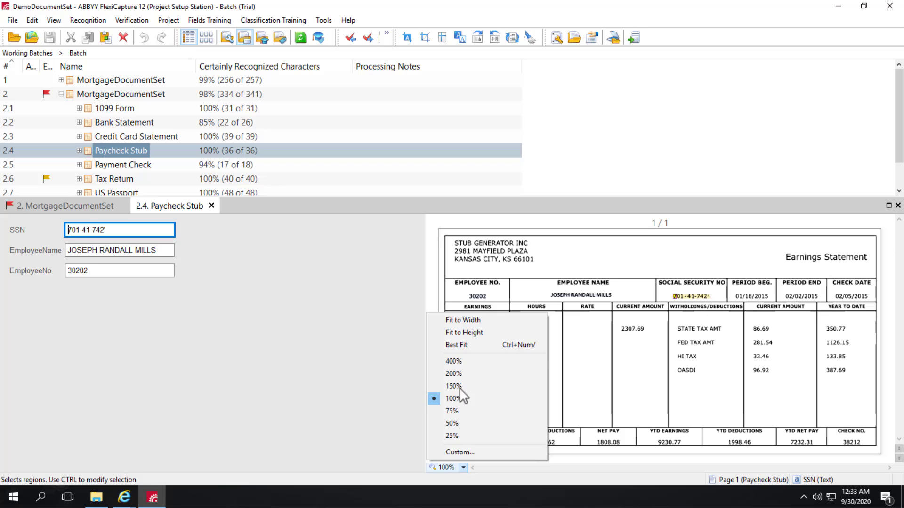
click(456, 359)
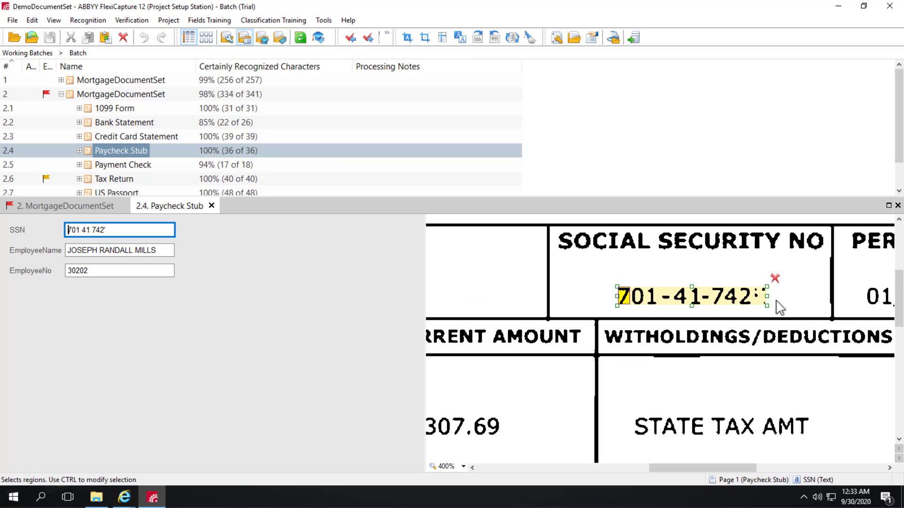
click(464, 467)
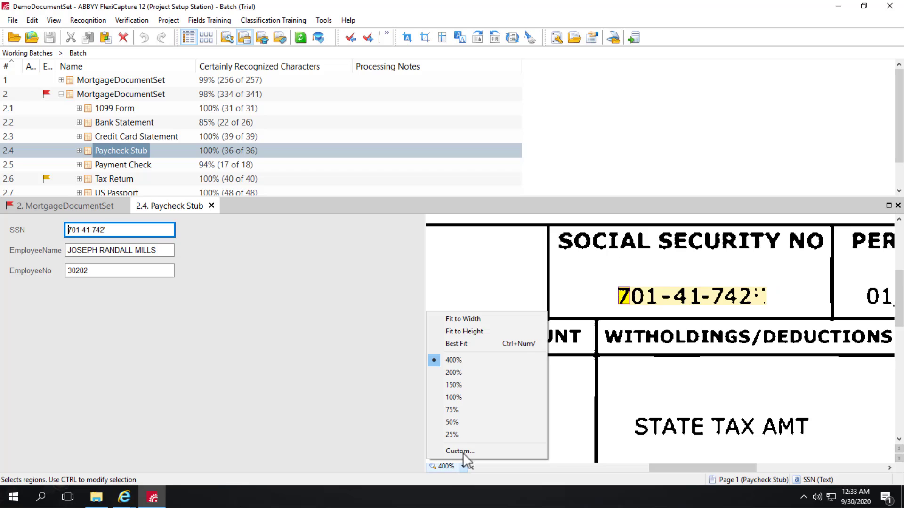
click(459, 397)
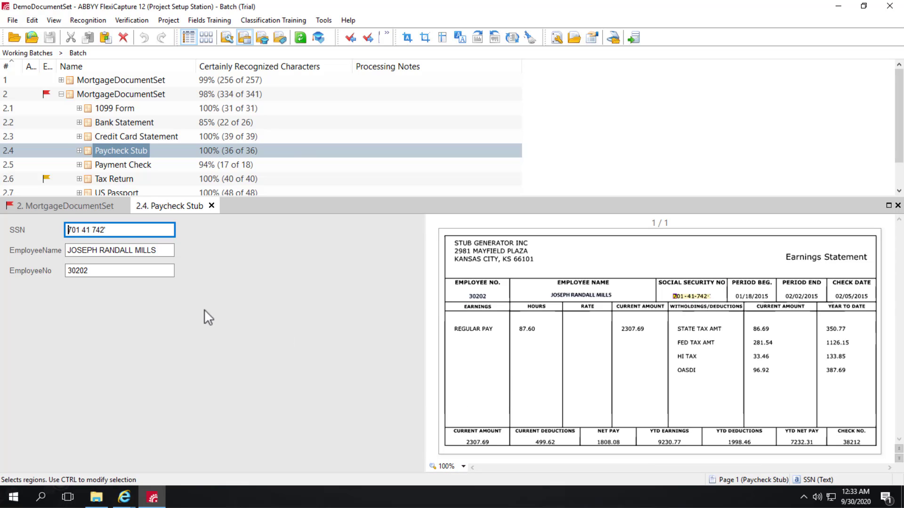
click(116, 230)
key(BackSpace)
text(4)
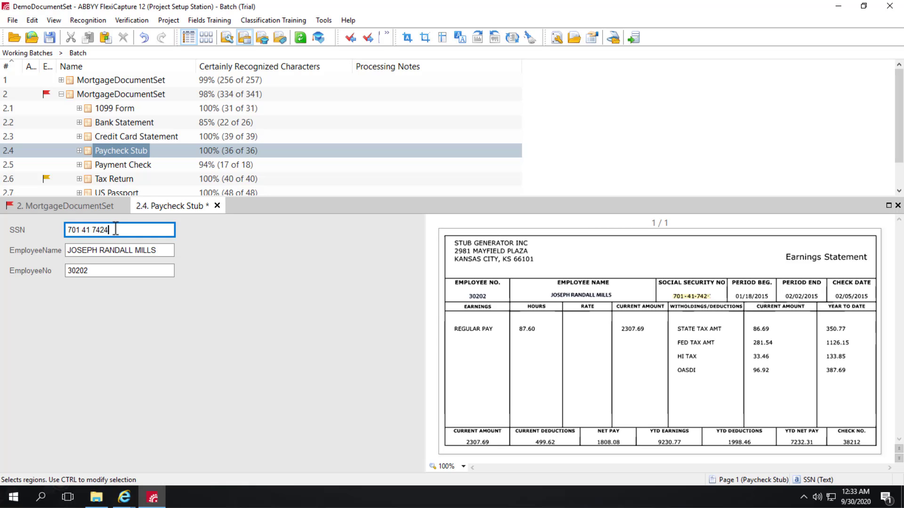
click(115, 250)
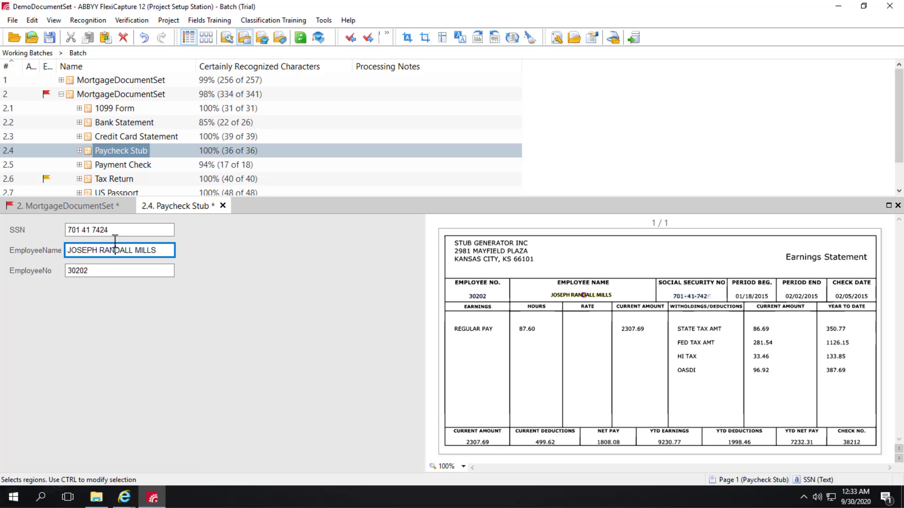
click(50, 38)
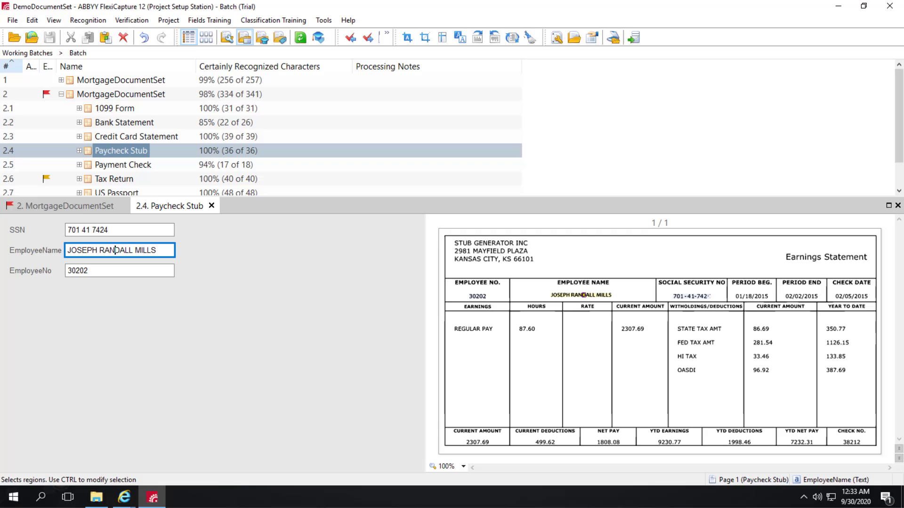
Step: Open the 2.6 Tax Return document from the empty SSN from Tax return error
click(107, 93)
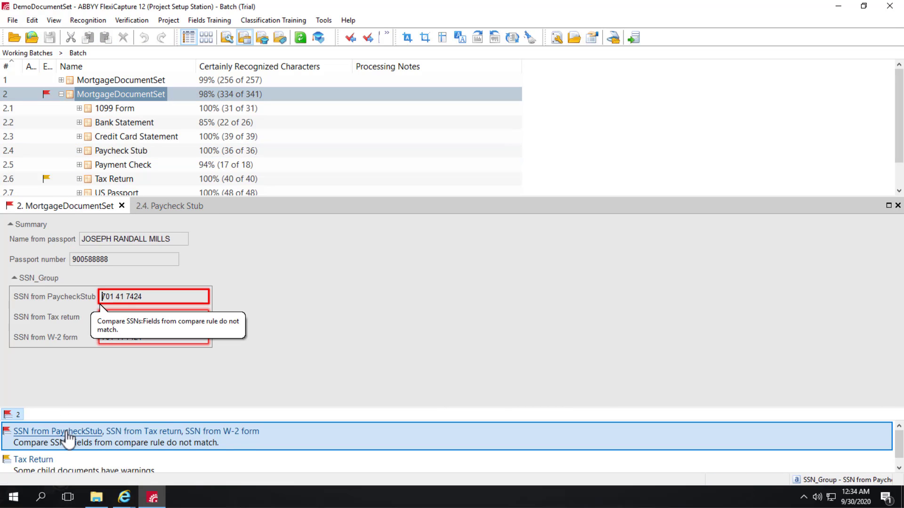
click(133, 432)
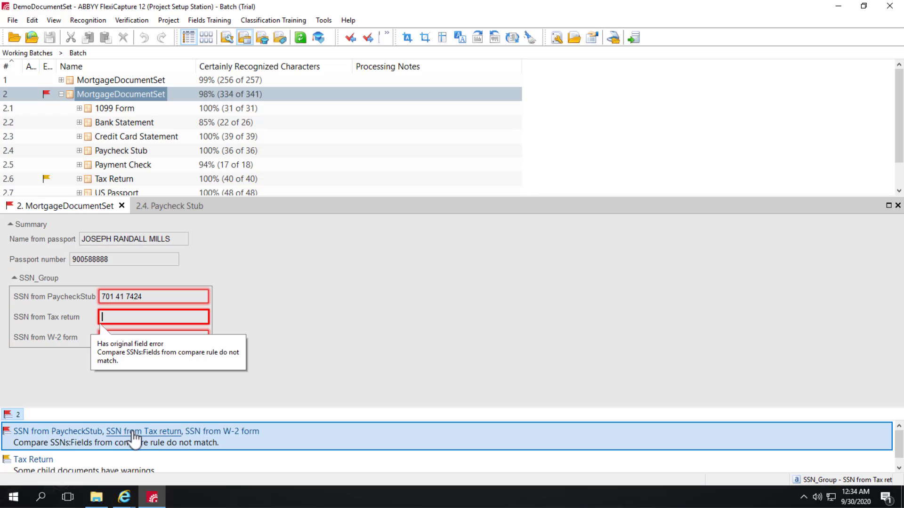
double_click(152, 316)
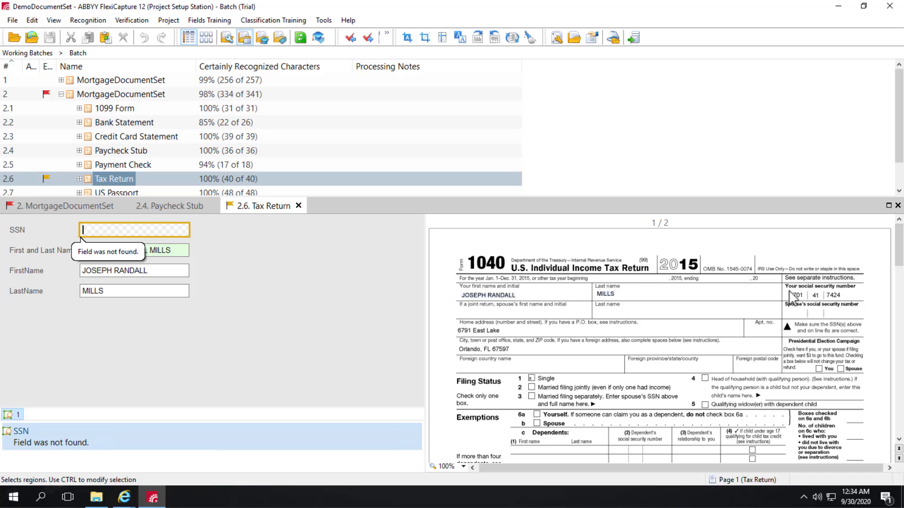
drag(786, 290, 851, 306)
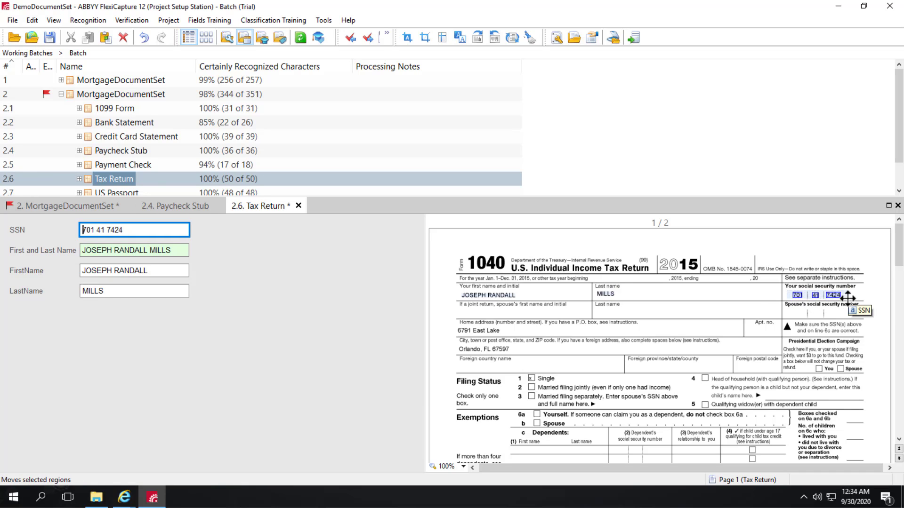
click(50, 37)
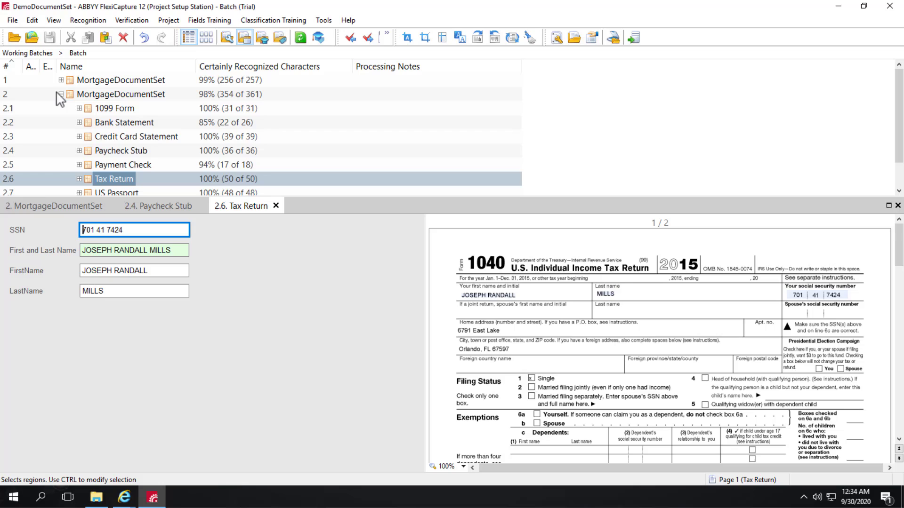
click(898, 205)
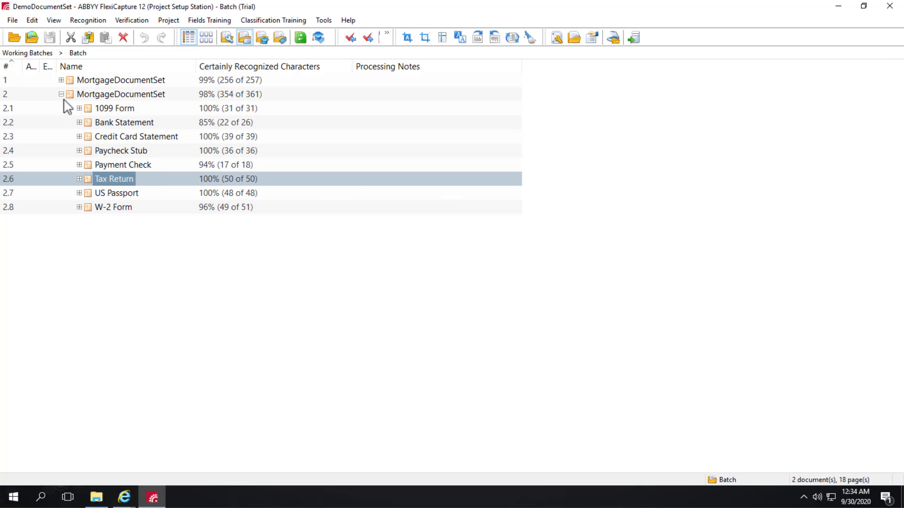
click(61, 94)
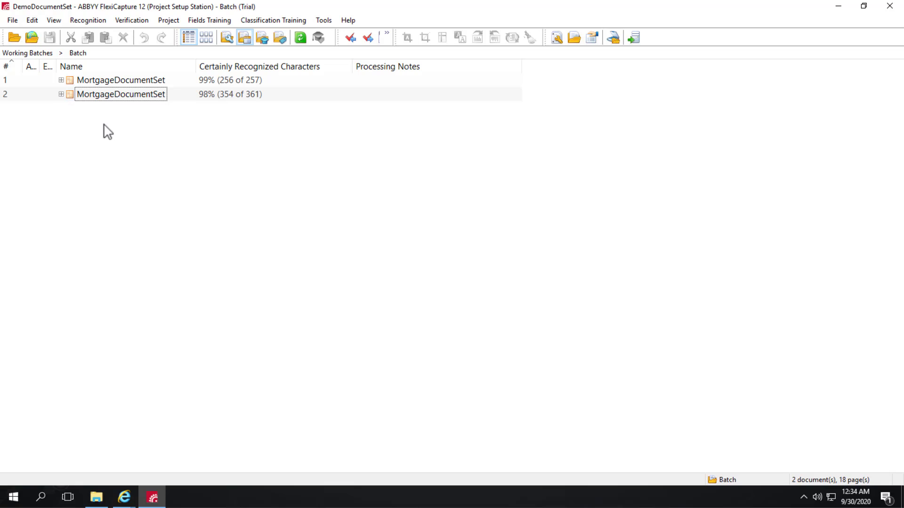